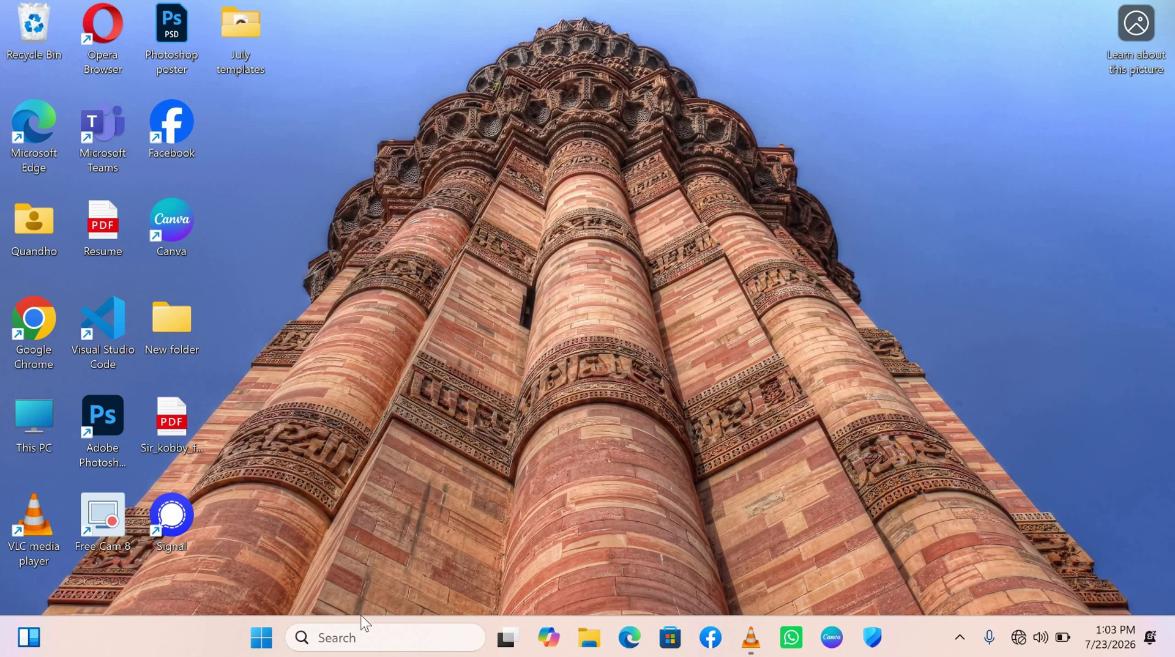
Step: Launch Word and load the Resume PDF from the desktop into it
left_click(341, 639)
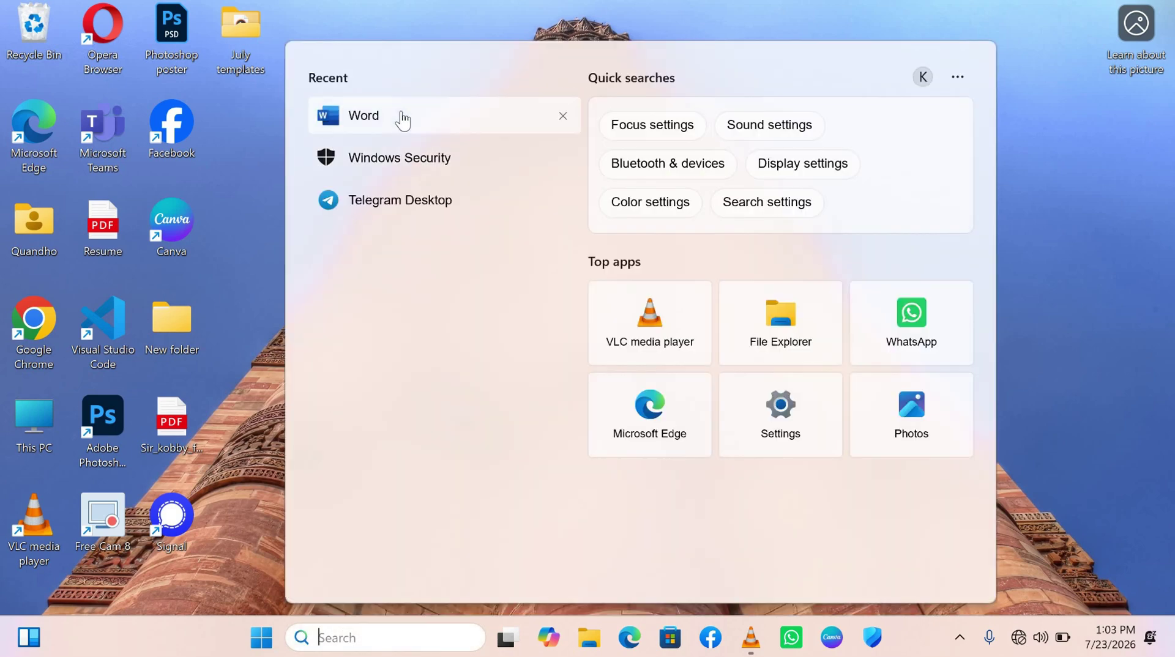
left_click(402, 118)
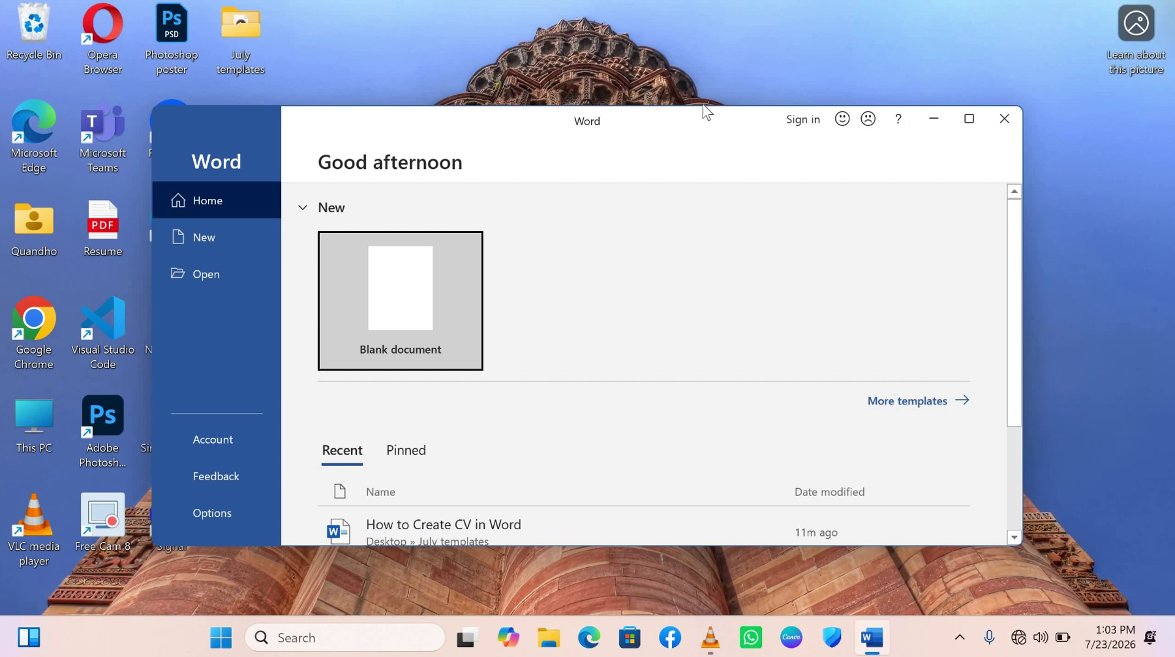
left_click_drag(705, 112, 745, 97)
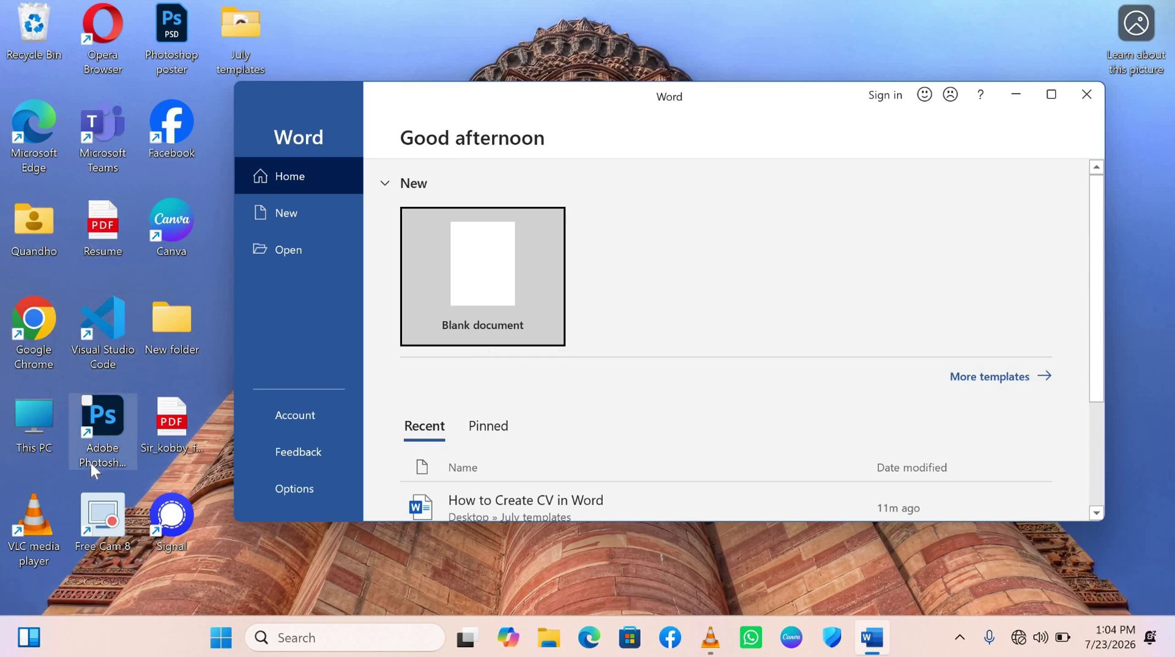
left_click(96, 241)
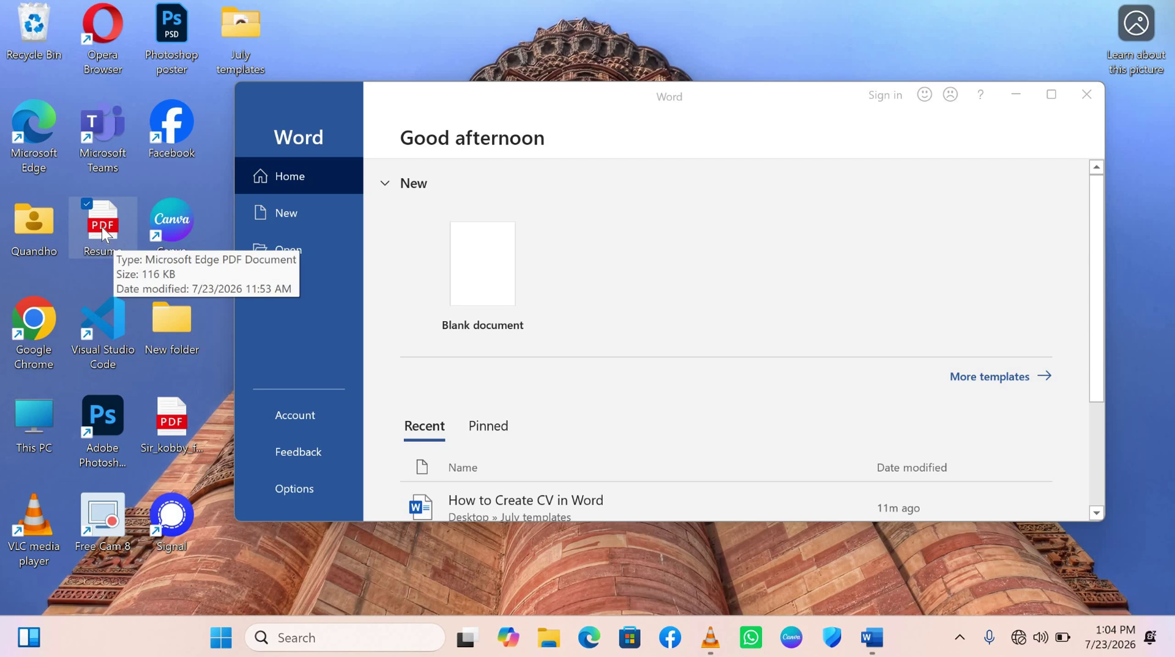
left_click_drag(101, 226, 472, 254)
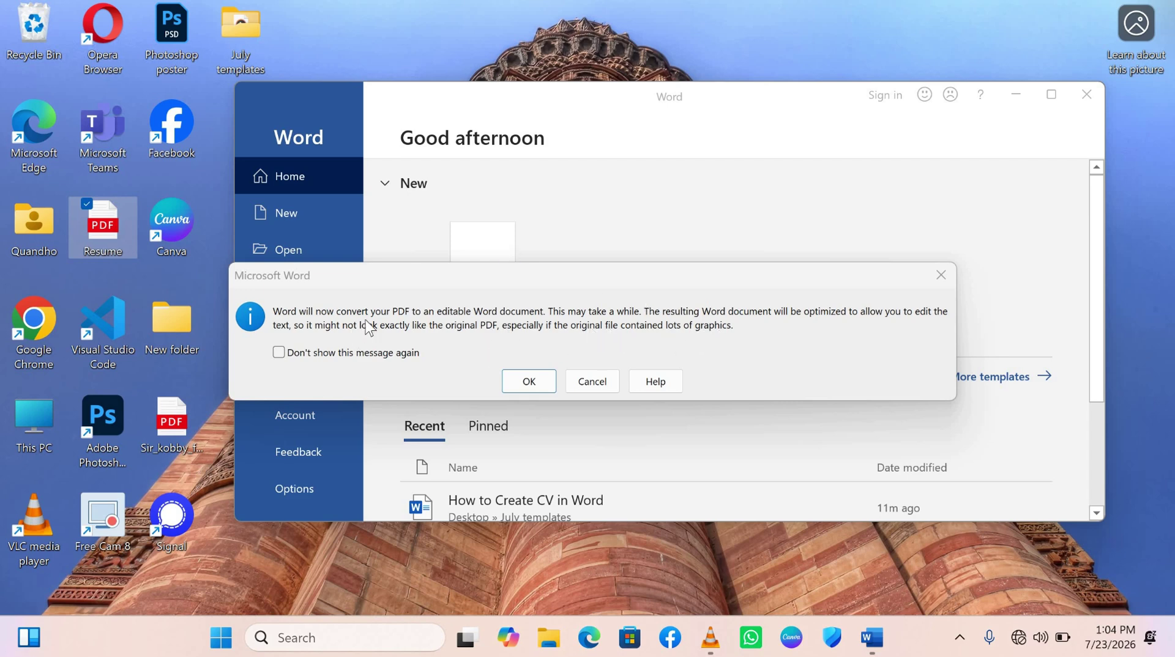
Step: Open the original Resume PDF in Edge and examine its header, profile, education and work experience sections
double_click(104, 221)
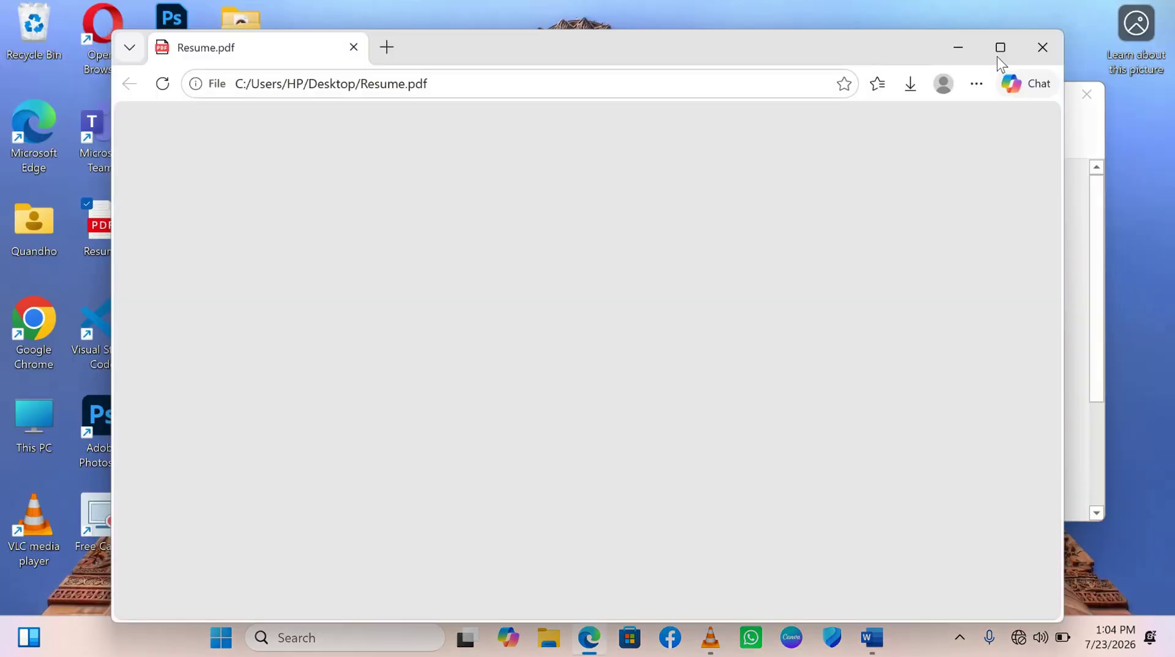
left_click(1000, 48)
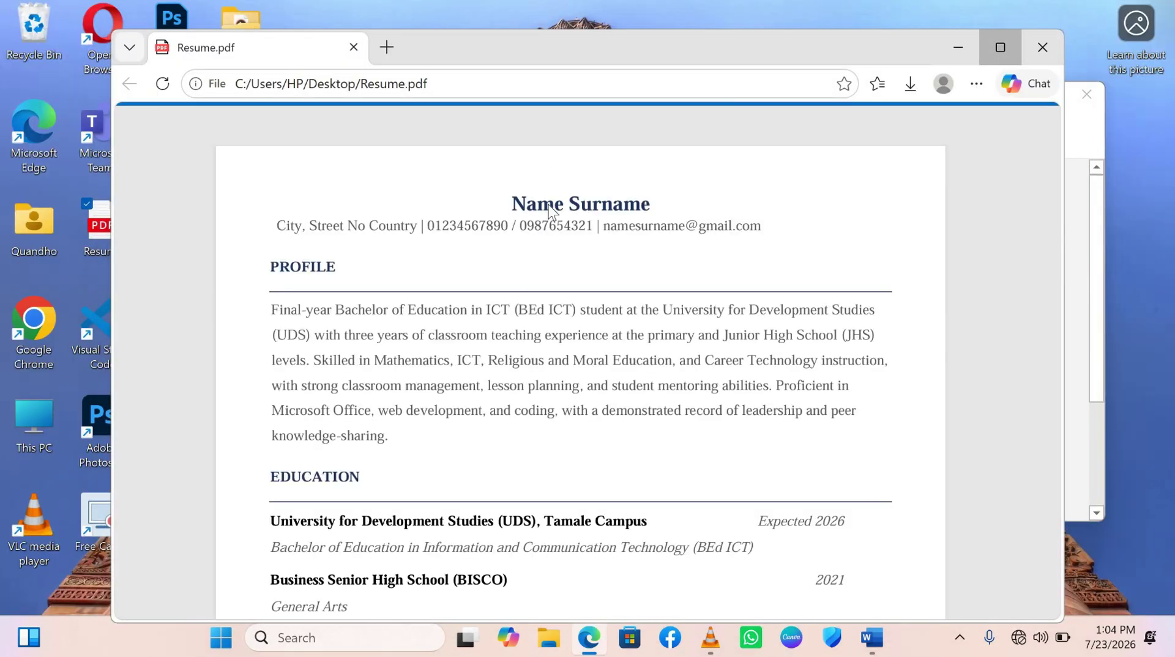
scroll(484, 269, "up", 15)
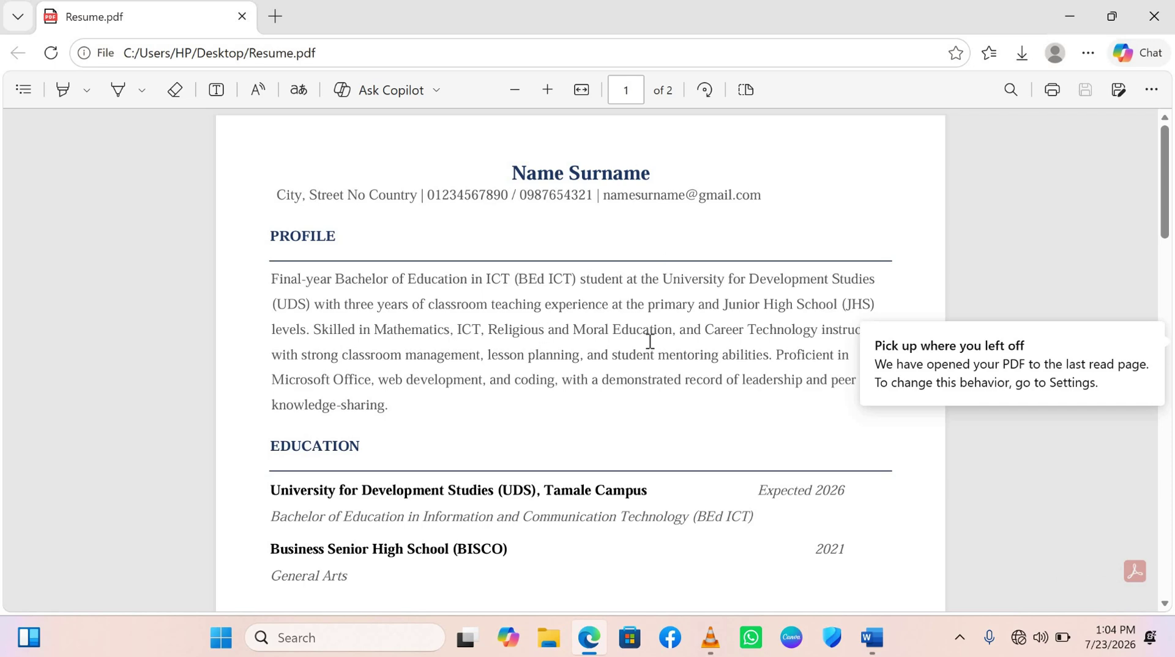
scroll(650, 341, "down", 2)
scroll(649, 342, "up", 2)
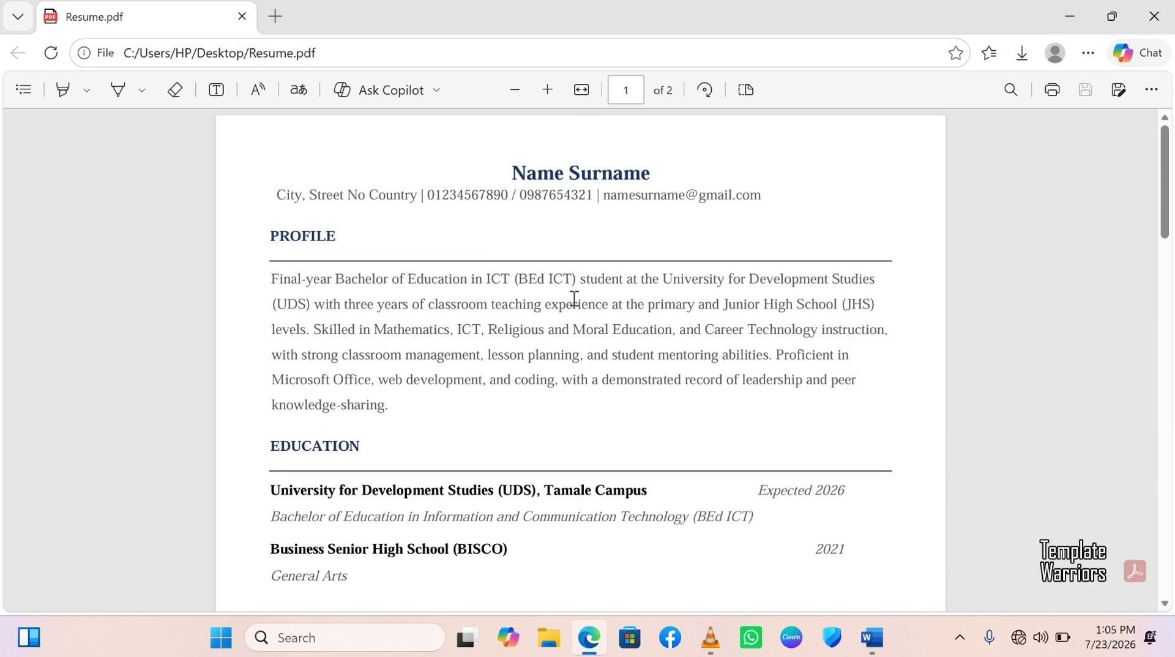
scroll(574, 299, "down", 5)
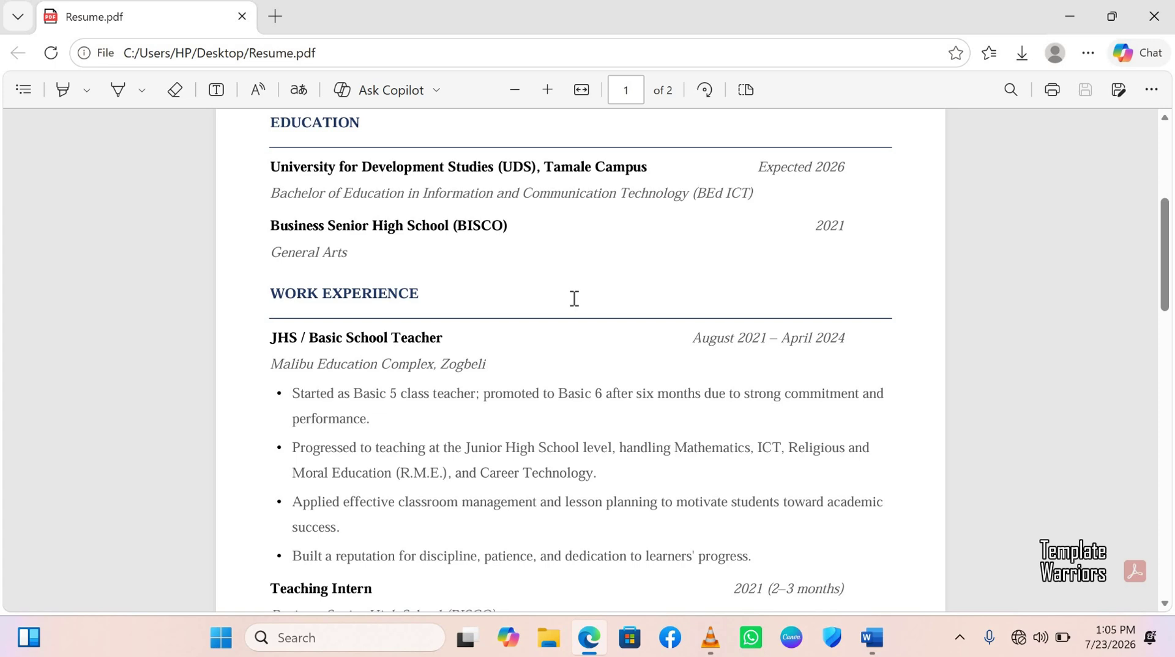
left_click(1069, 16)
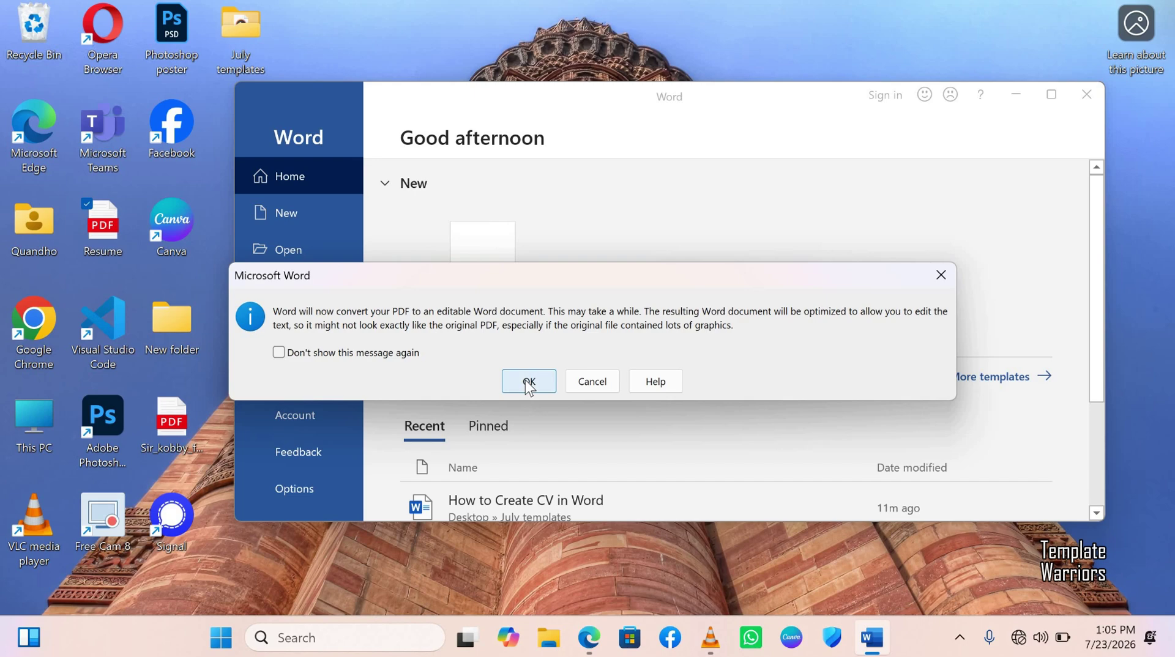
Step: Accept converting the PDF to an editable Word document and show it full-screen at 80% zoom
left_click(529, 382)
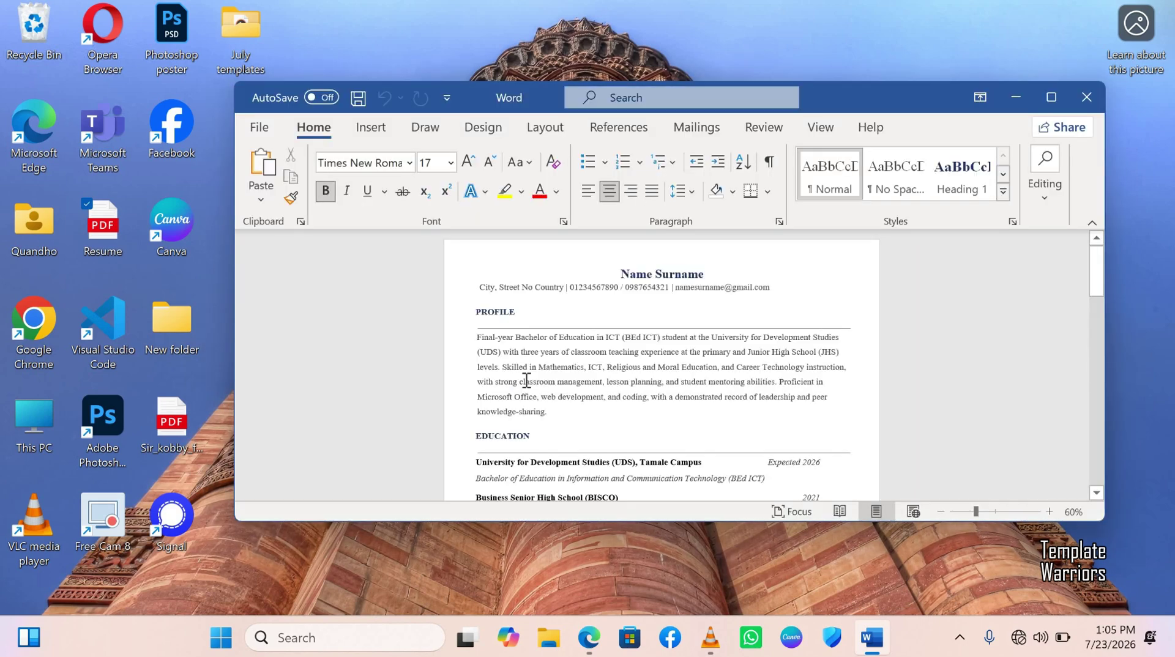
left_click(1051, 107)
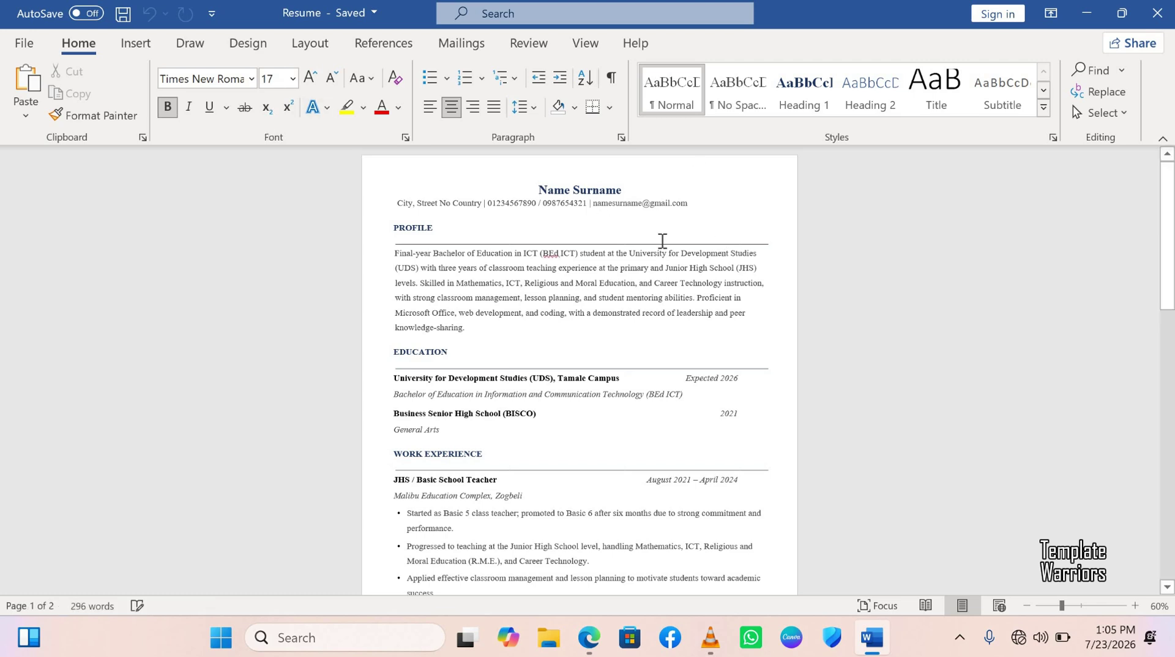
scroll(662, 241, "down", 1)
left_click(662, 241)
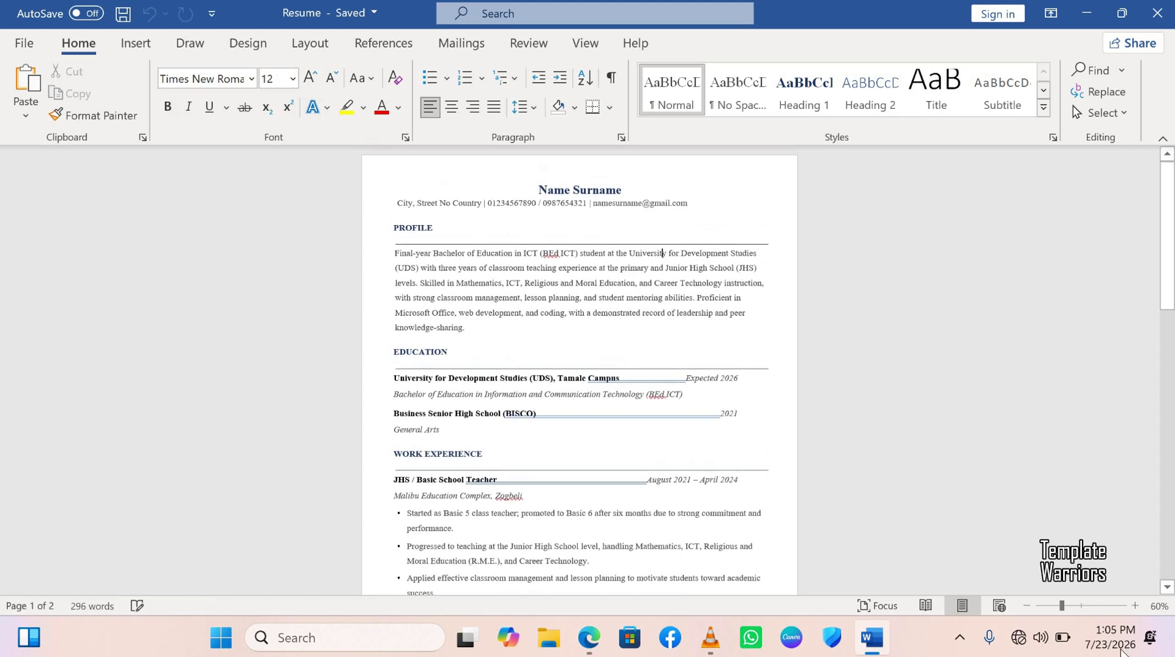
left_click(1135, 605)
scroll(781, 249, "up", 1, "ctrl")
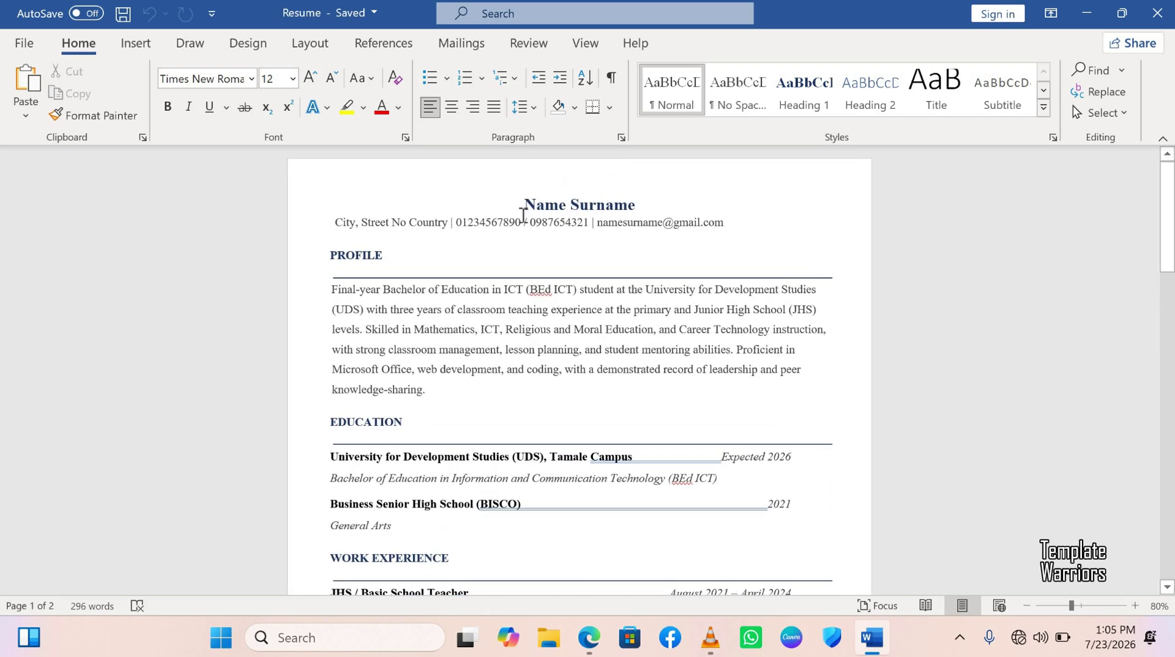
Step: Replace the name heading at the top of the resume with "TEMPLATE WARRIORS"
triple_click(523, 211)
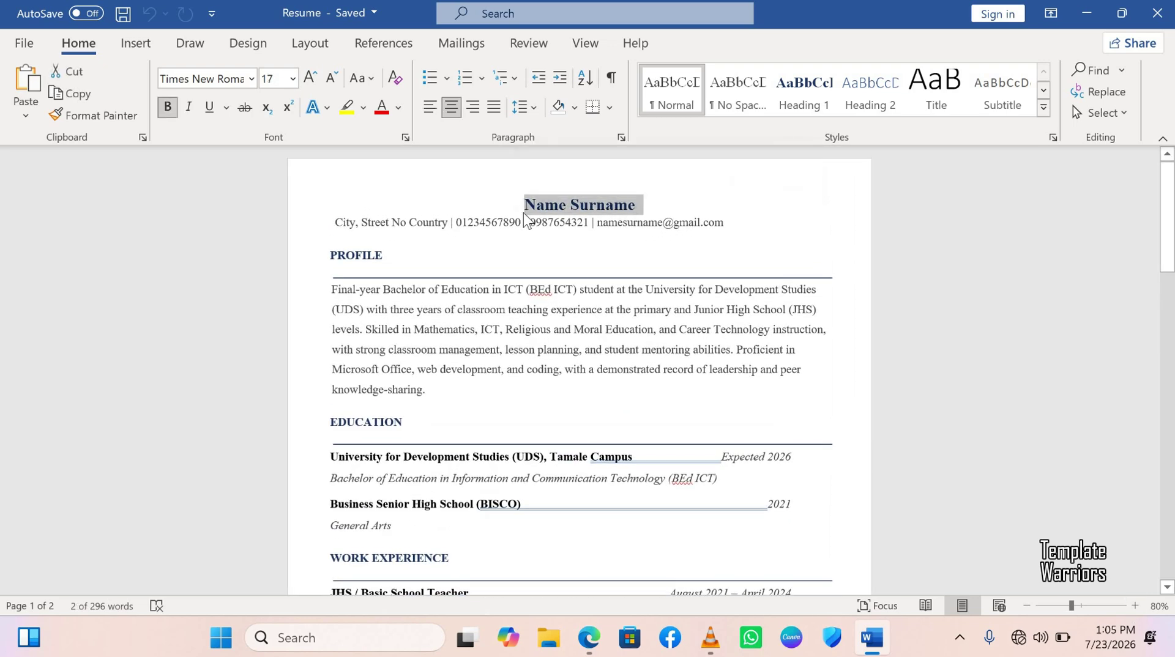
key("BackSpace")
type("TEMPLATE ")
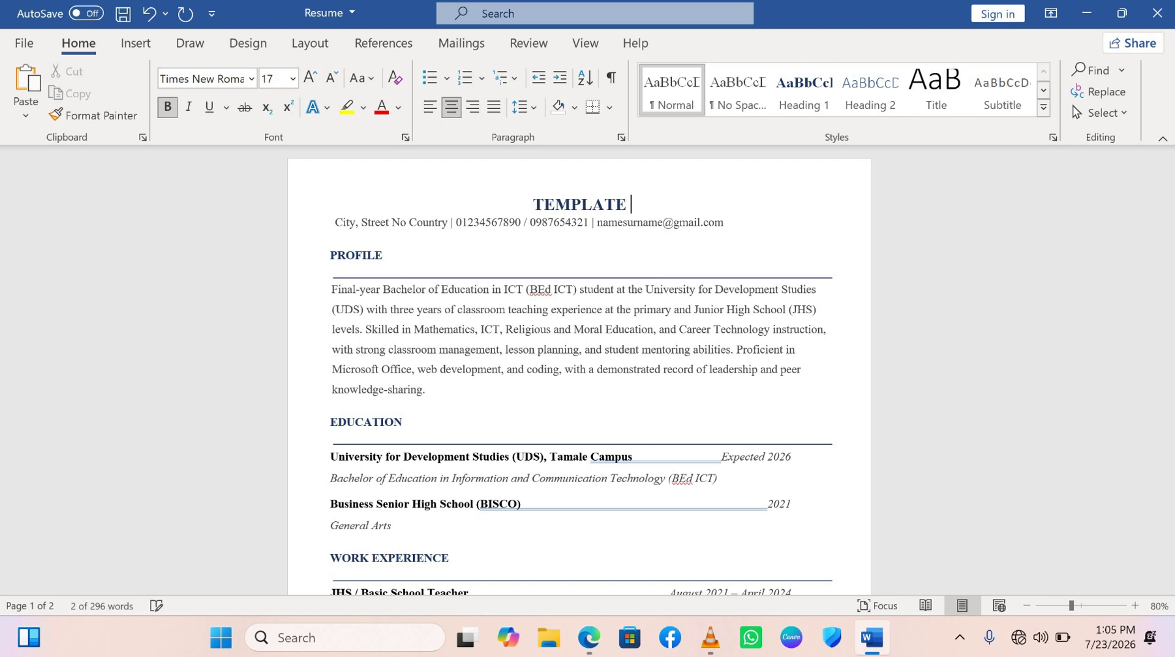
type("WARRIORS")
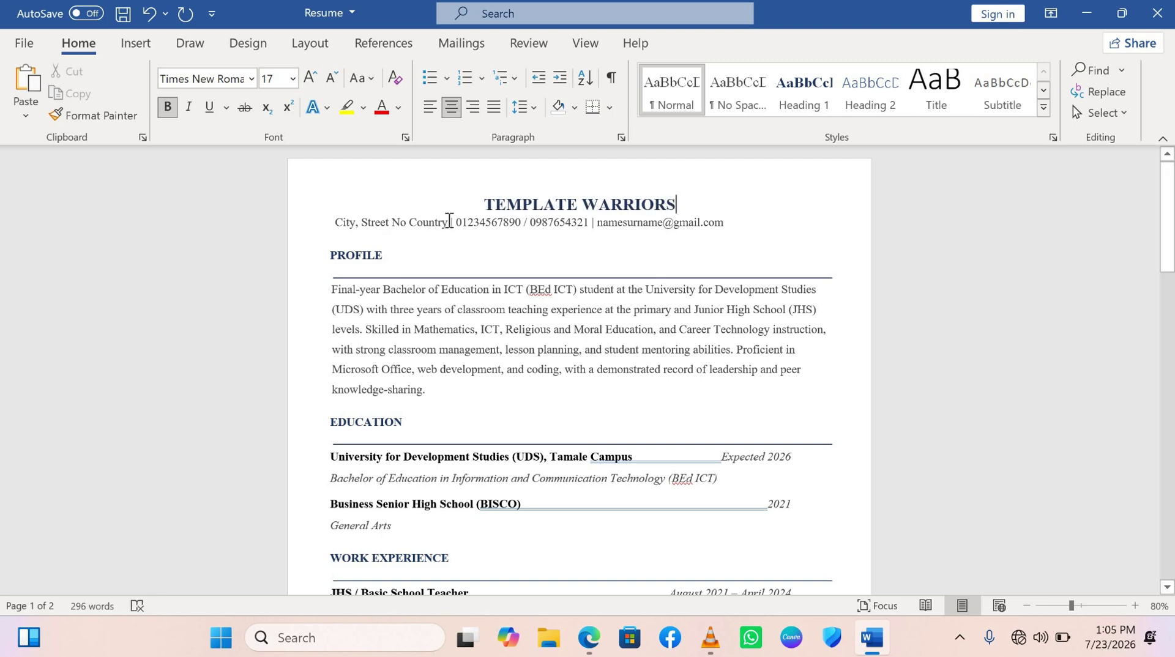
Step: Replace the city, street and country placeholder in the contact line with "Tokyo, China"
left_click_drag(450, 225, 340, 235)
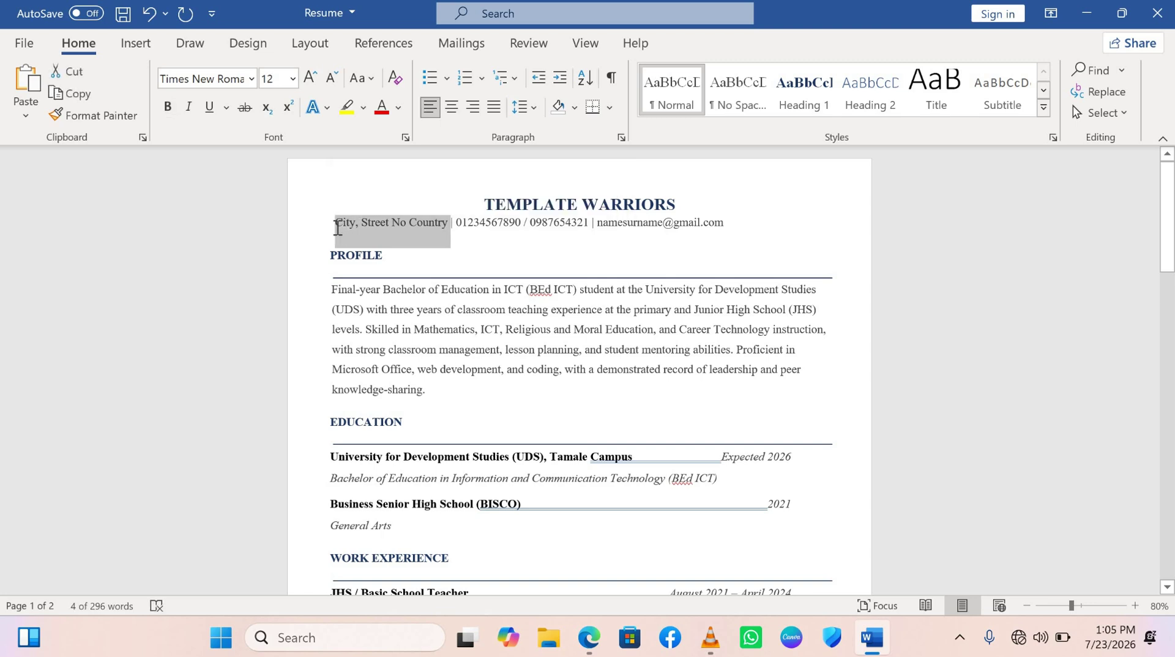
key("BackSpace")
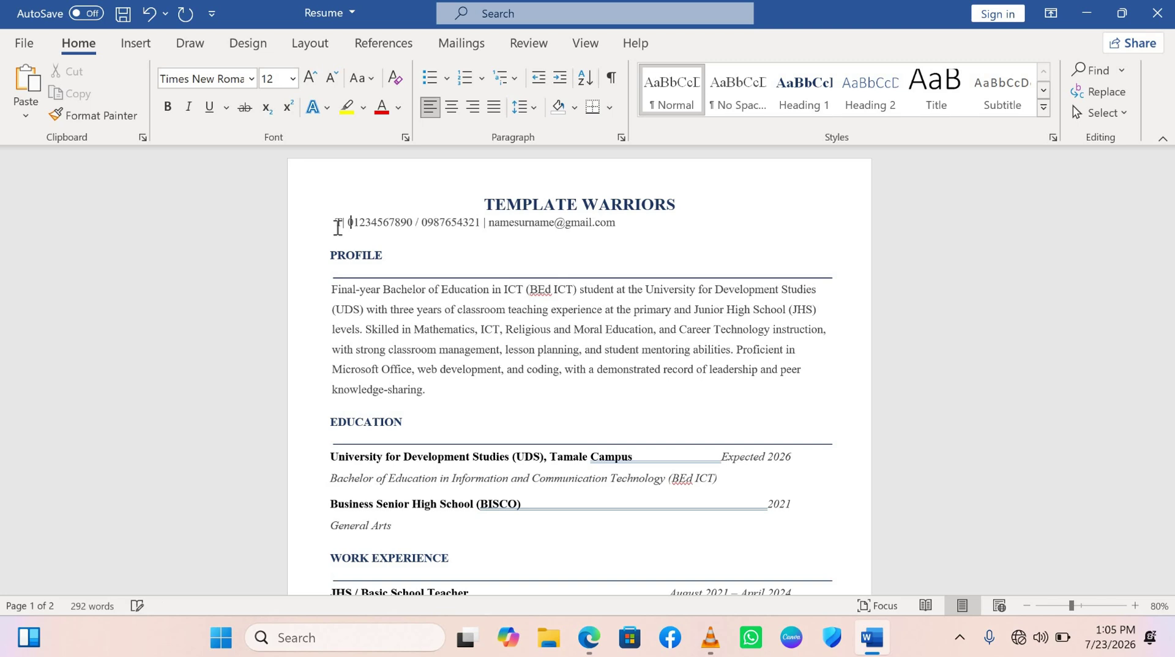
type("Tokyo")
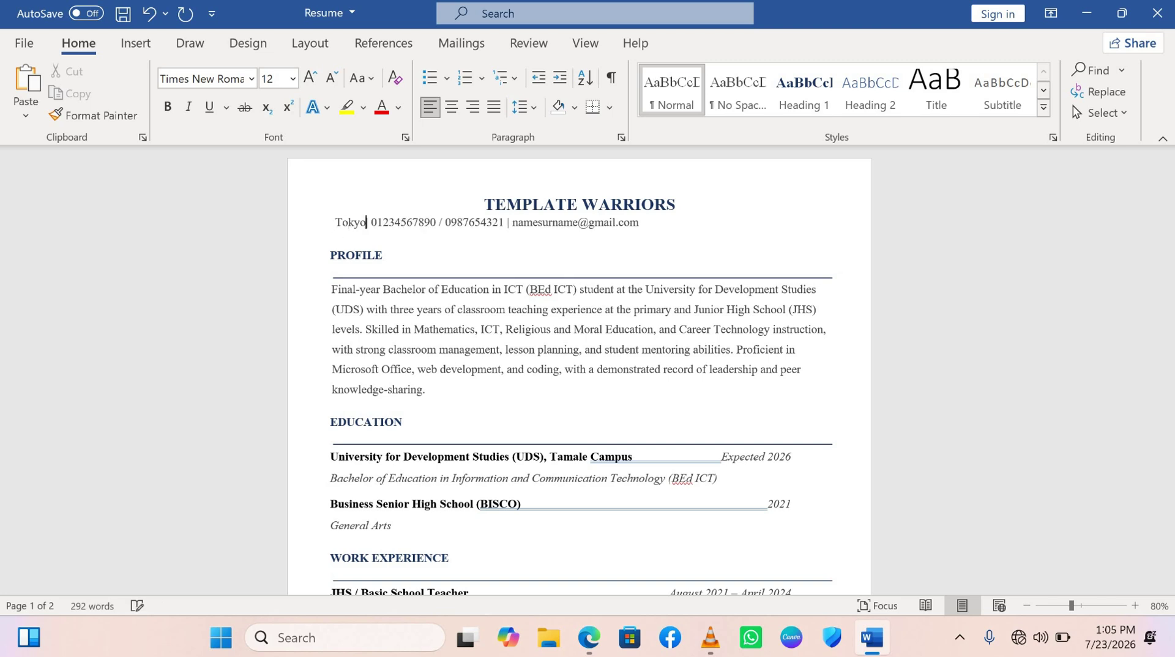
type(", ")
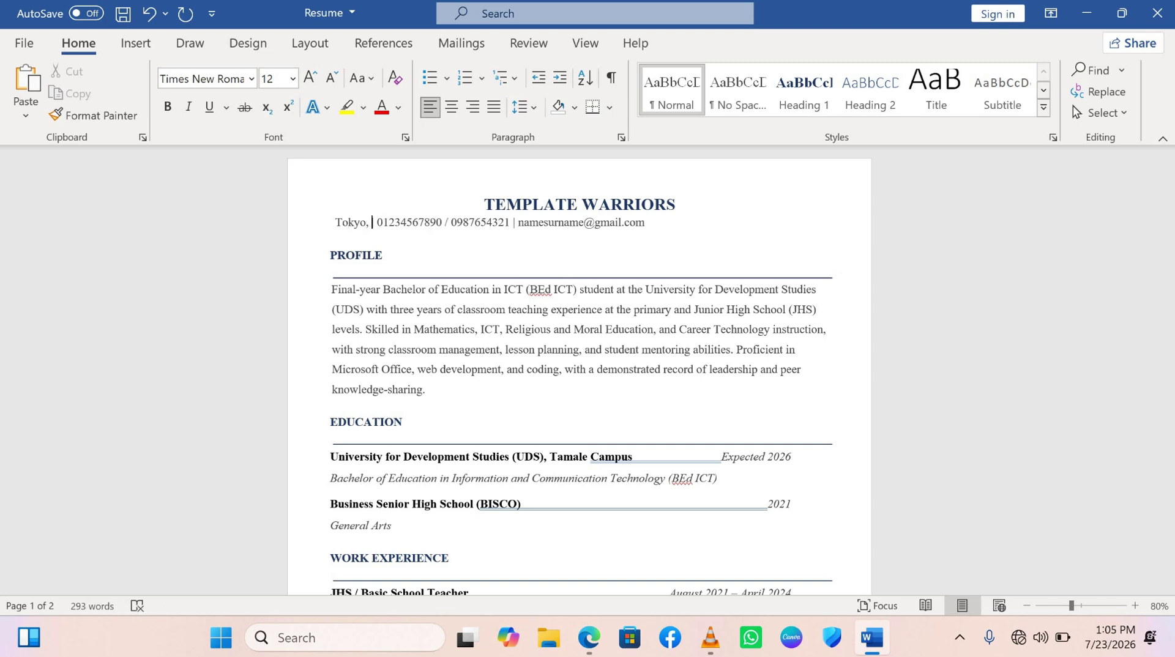
type("Cj=hi")
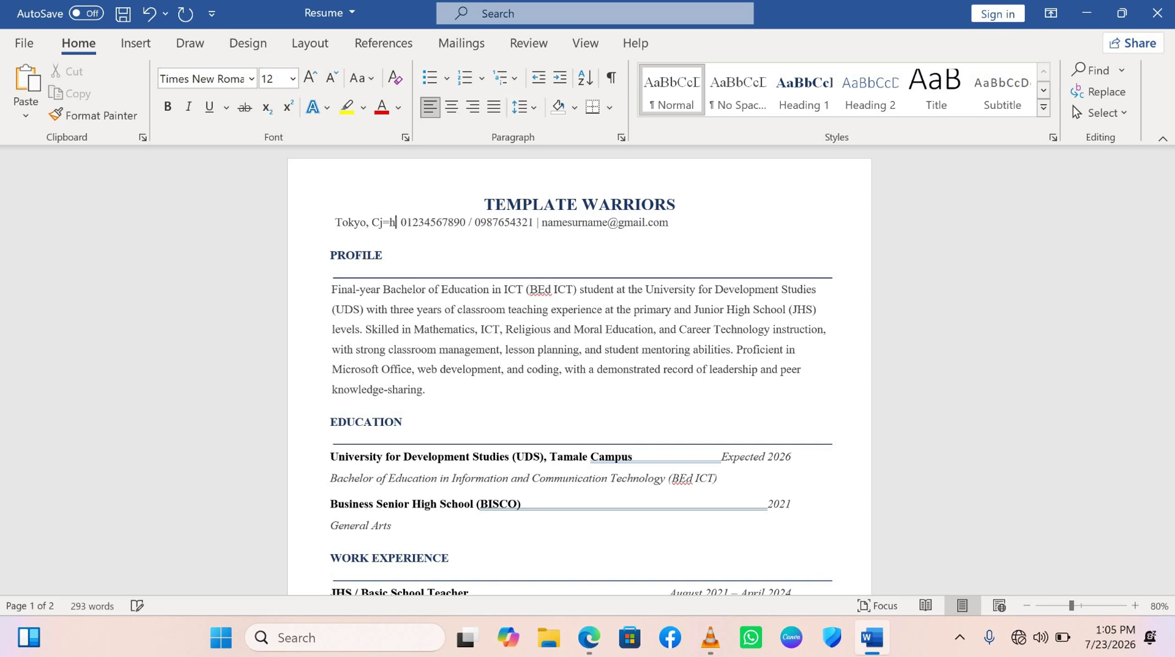
key("BackSpace")
key("BackSpace")
key("BackSpace")
key("BackSpace")
type("hina")
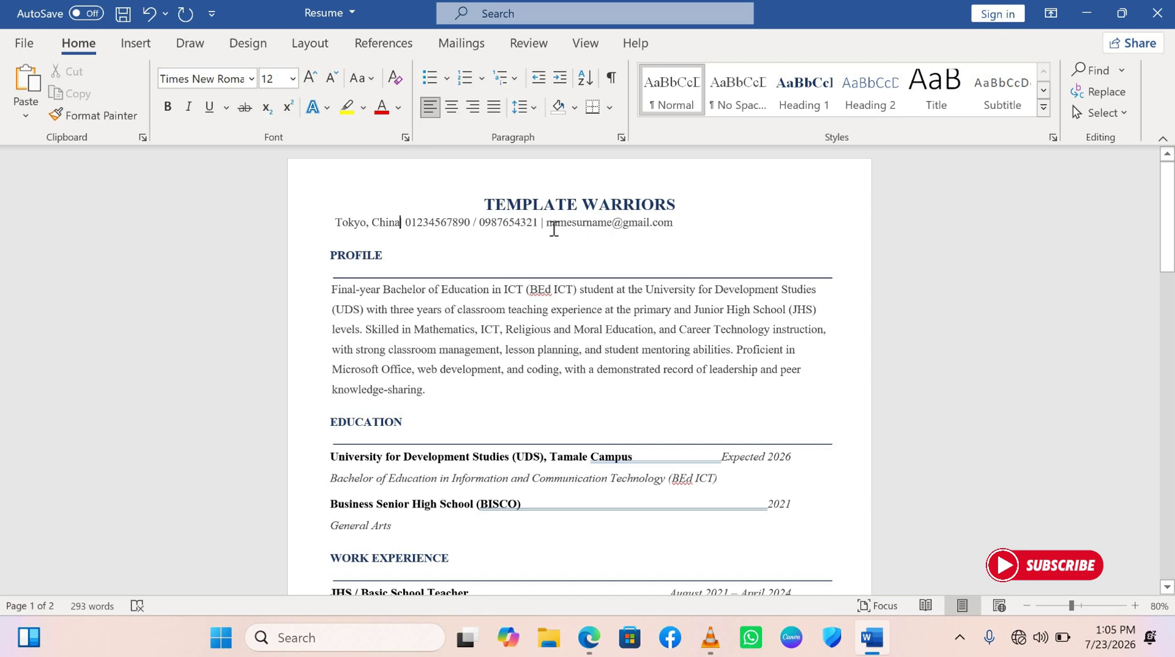
Step: Replace the part before the @ sign of the contact line's e-mail address with the new account name
left_click_drag(551, 224, 614, 222)
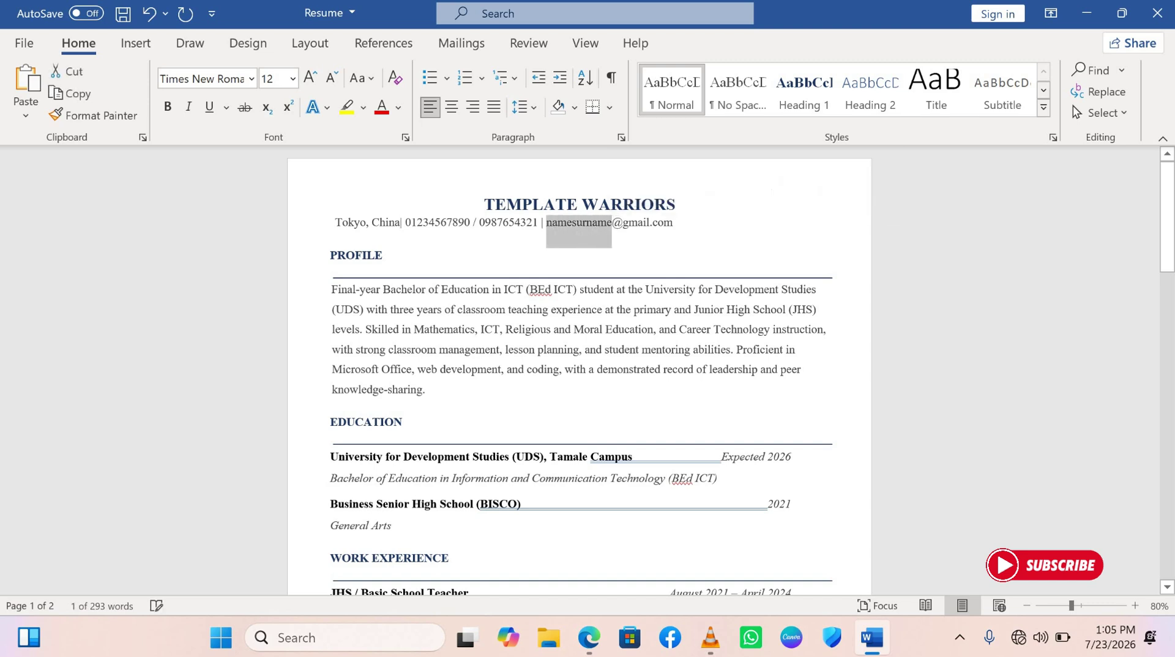
type("templa")
type("tewarri")
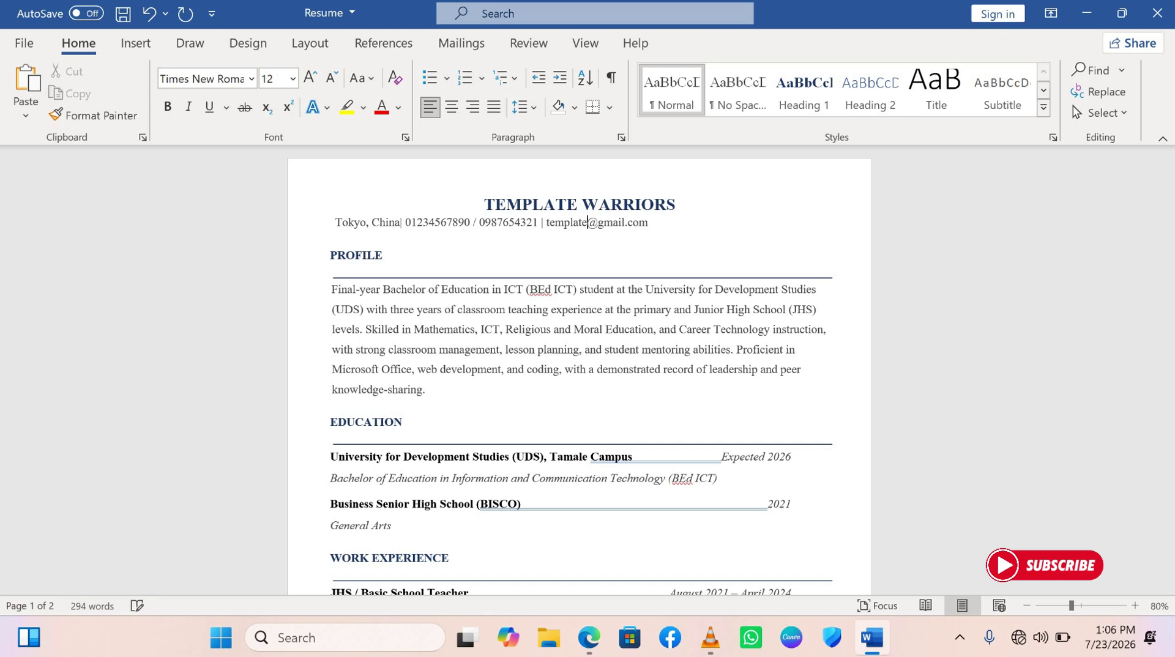
type("ors")
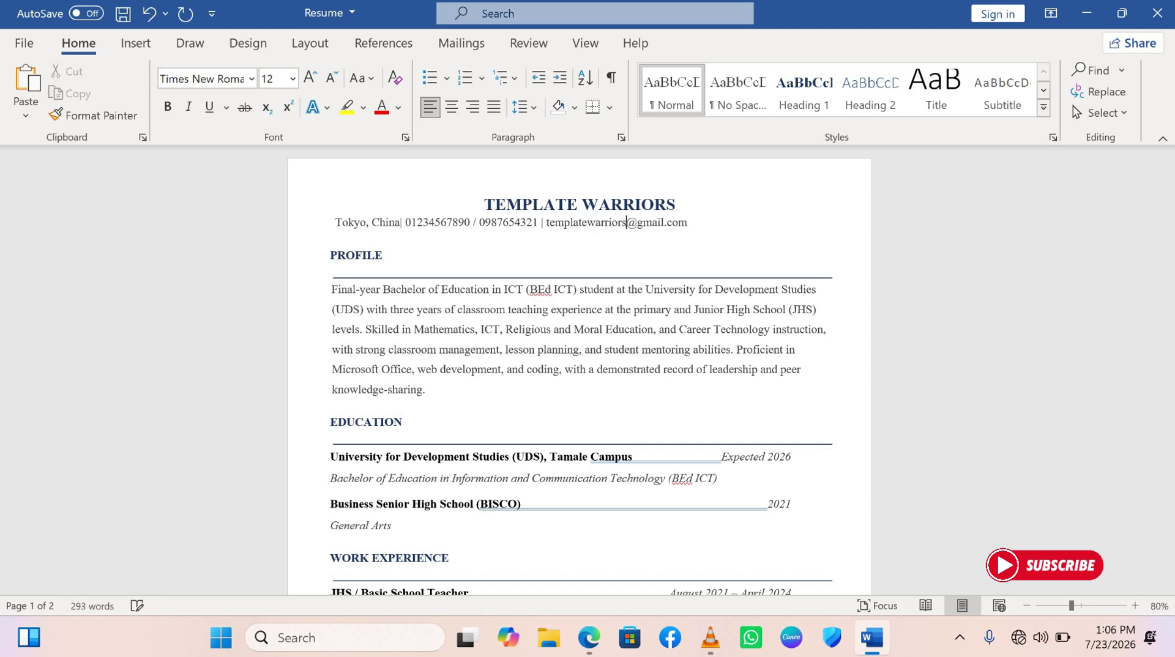
Step: Change the font colour of the REFEREES heading on the second page to the standard dark red
scroll(613, 320, "down", 3)
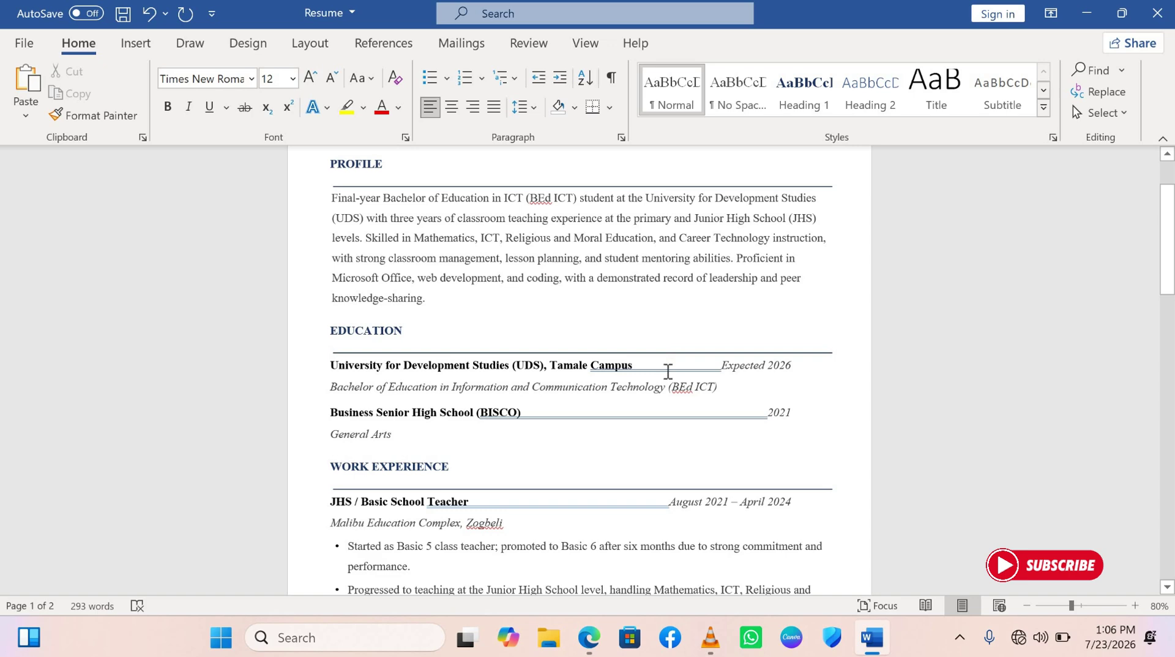
scroll(614, 349, "down", 3)
left_click(631, 325)
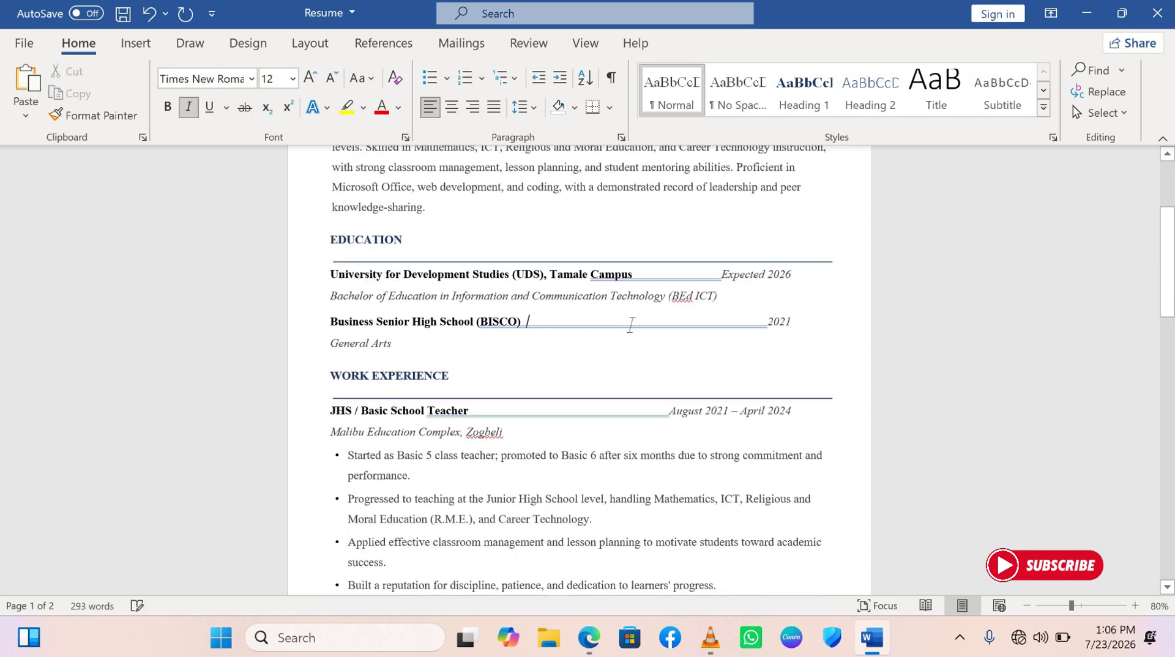
scroll(631, 324, "down", 15)
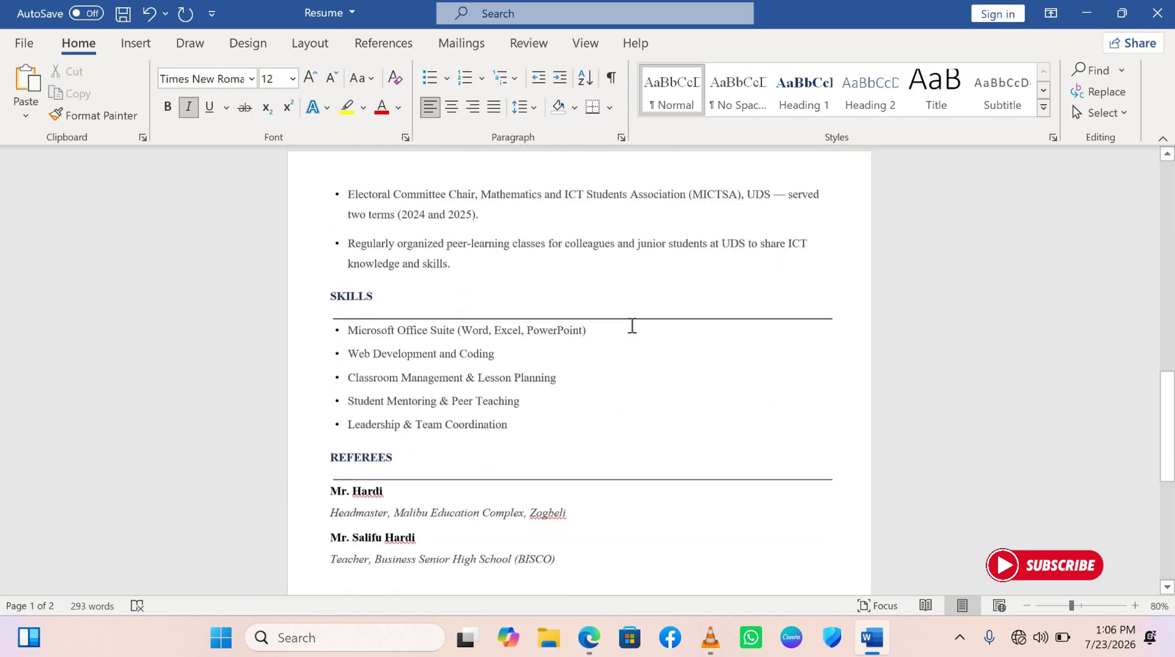
scroll(631, 325, "up", 18)
scroll(631, 325, "down", 10)
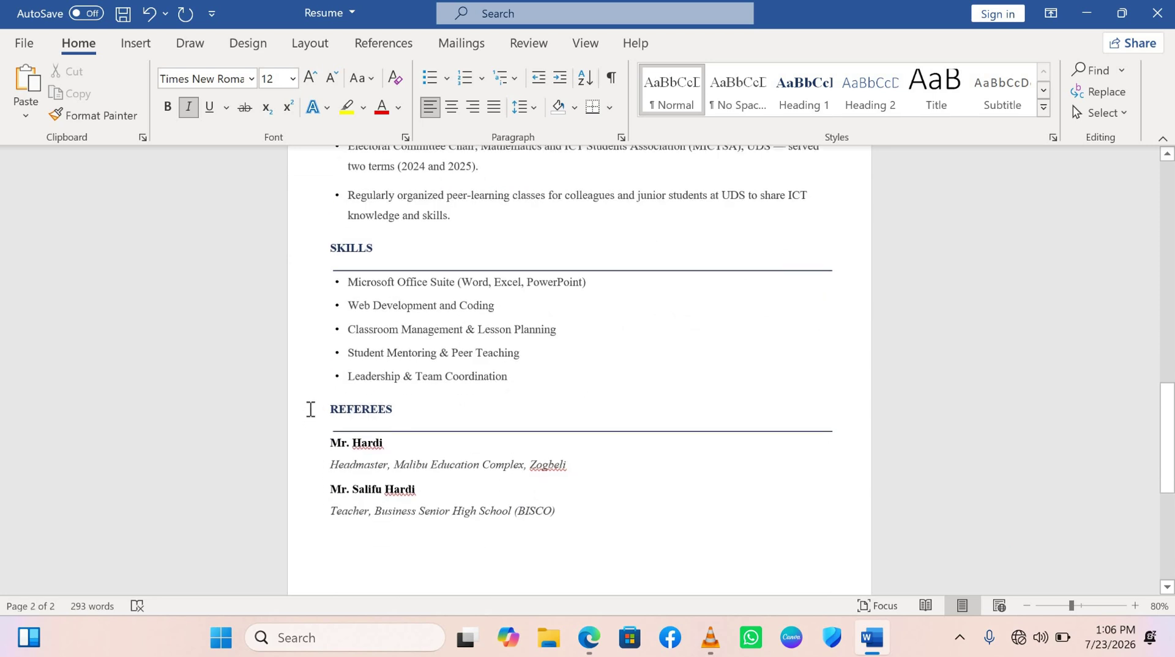
left_click_drag(329, 410, 418, 420)
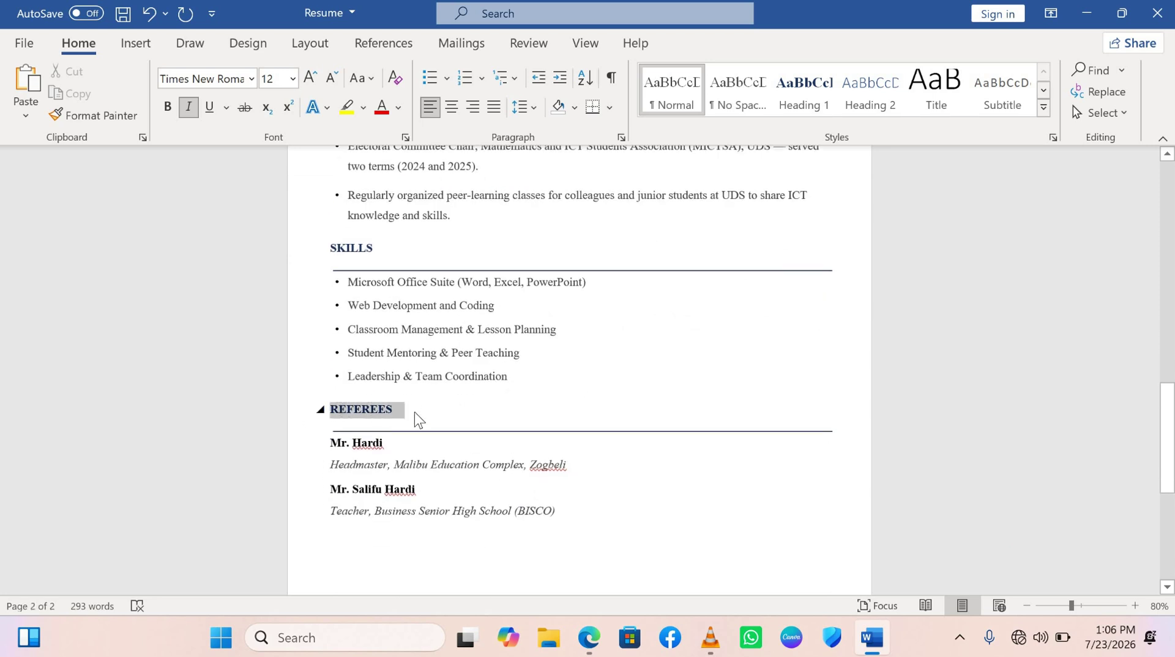
left_click(399, 108)
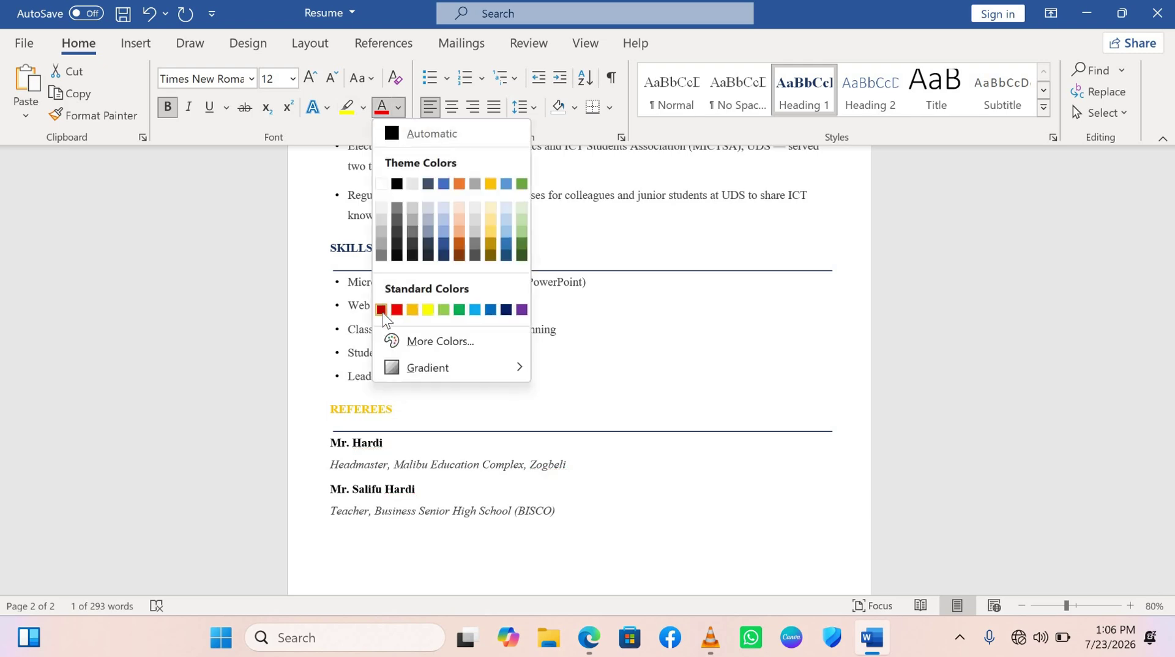
left_click(381, 311)
left_click(479, 364)
scroll(477, 366, "up", 5)
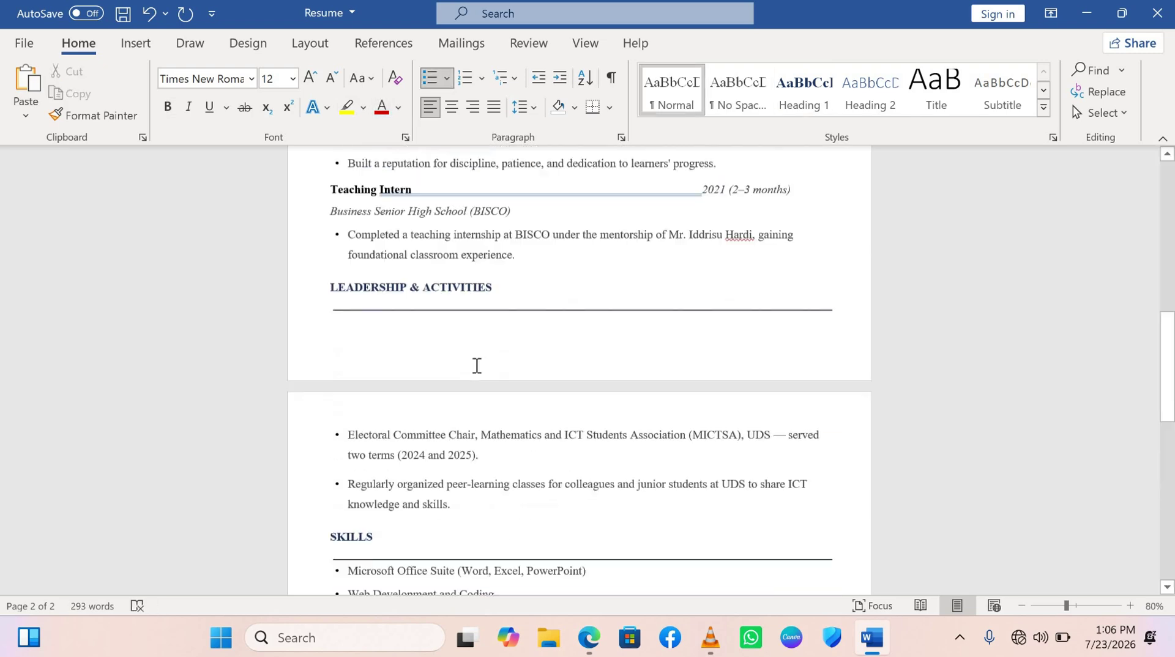
scroll(476, 366, "up", 10)
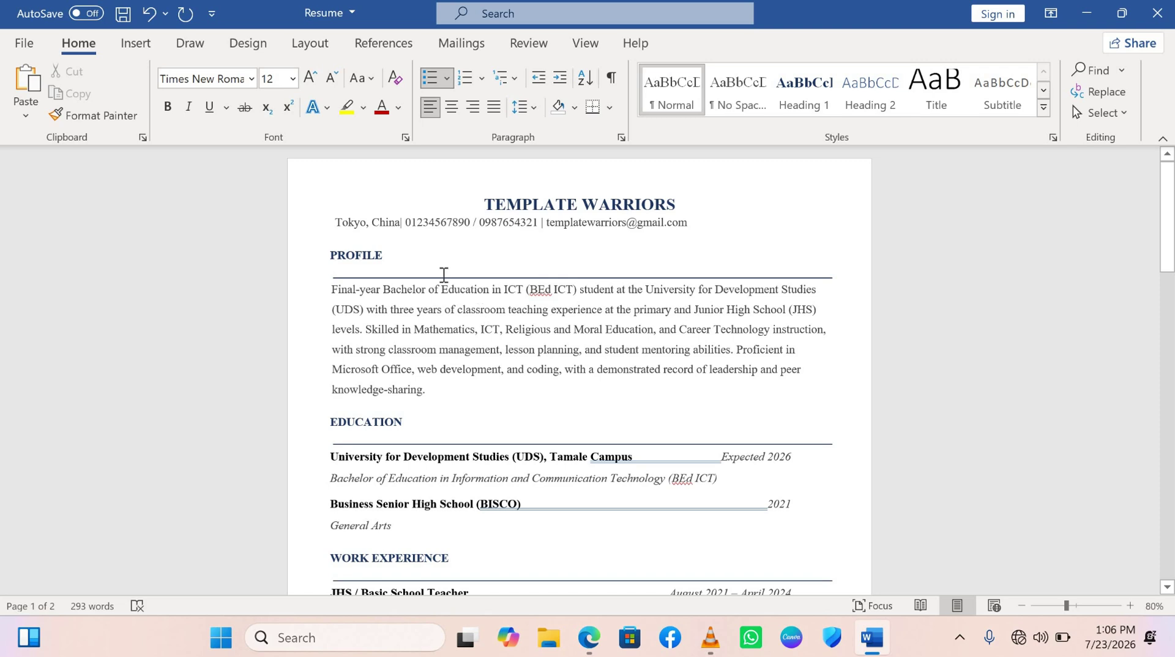
scroll(444, 275, "down", 1)
scroll(444, 275, "up", 1)
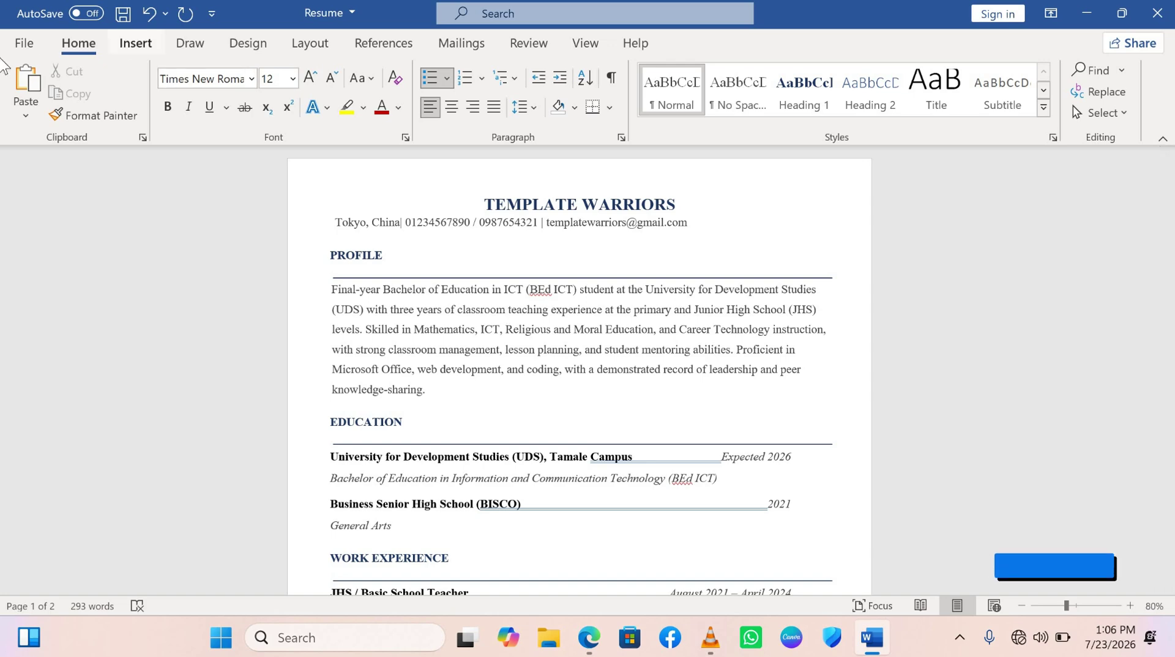
left_click(23, 44)
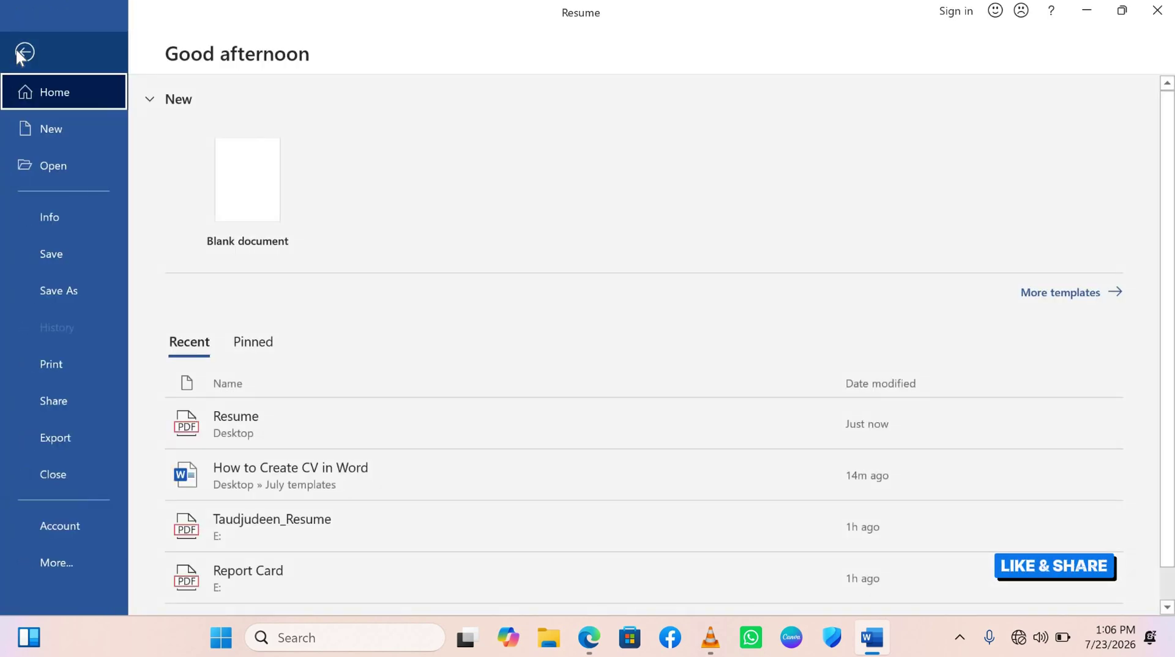
left_click(18, 52)
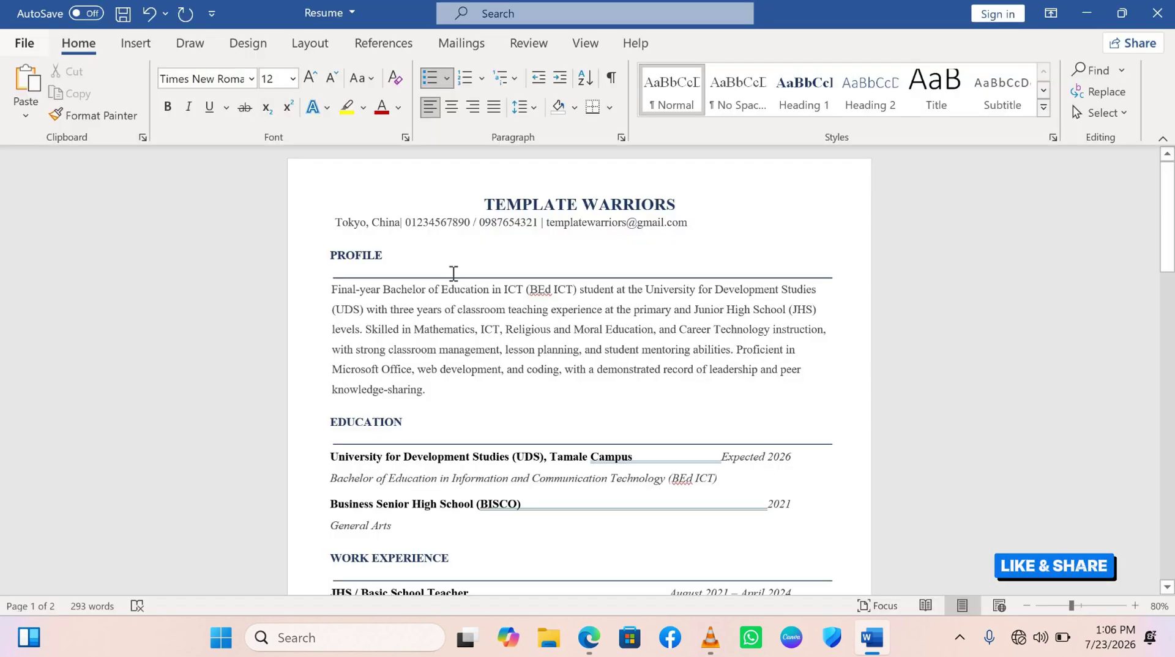
Step: Start saving a copy of the edited resume and choose the Desktop as its destination folder
left_click(21, 49)
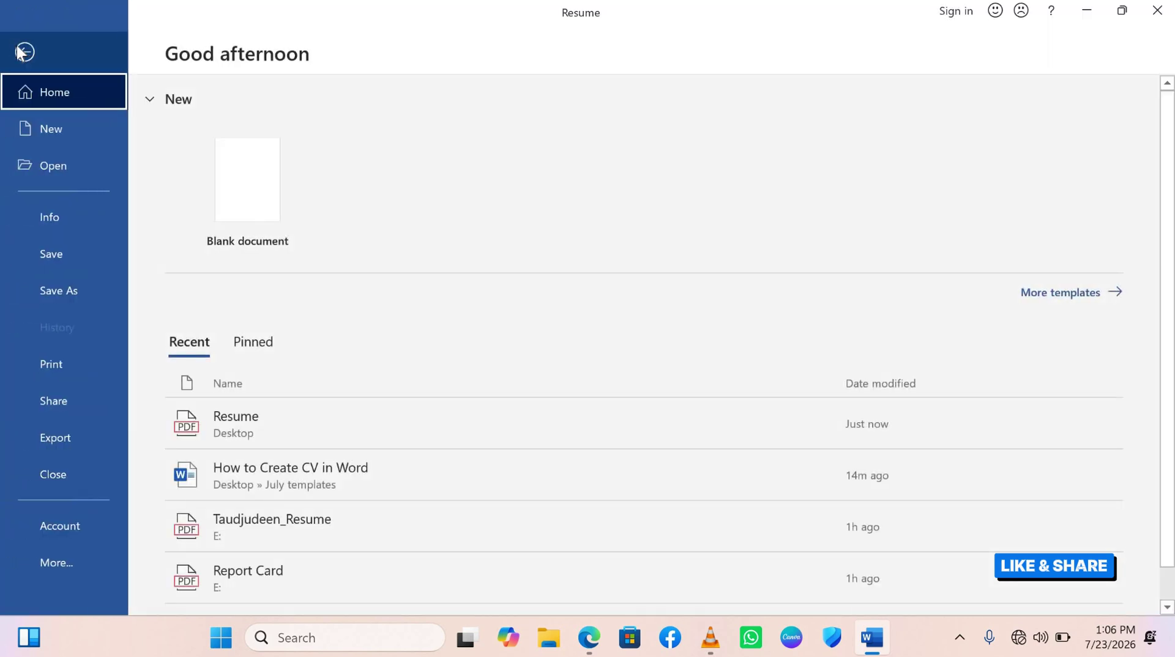
left_click(82, 293)
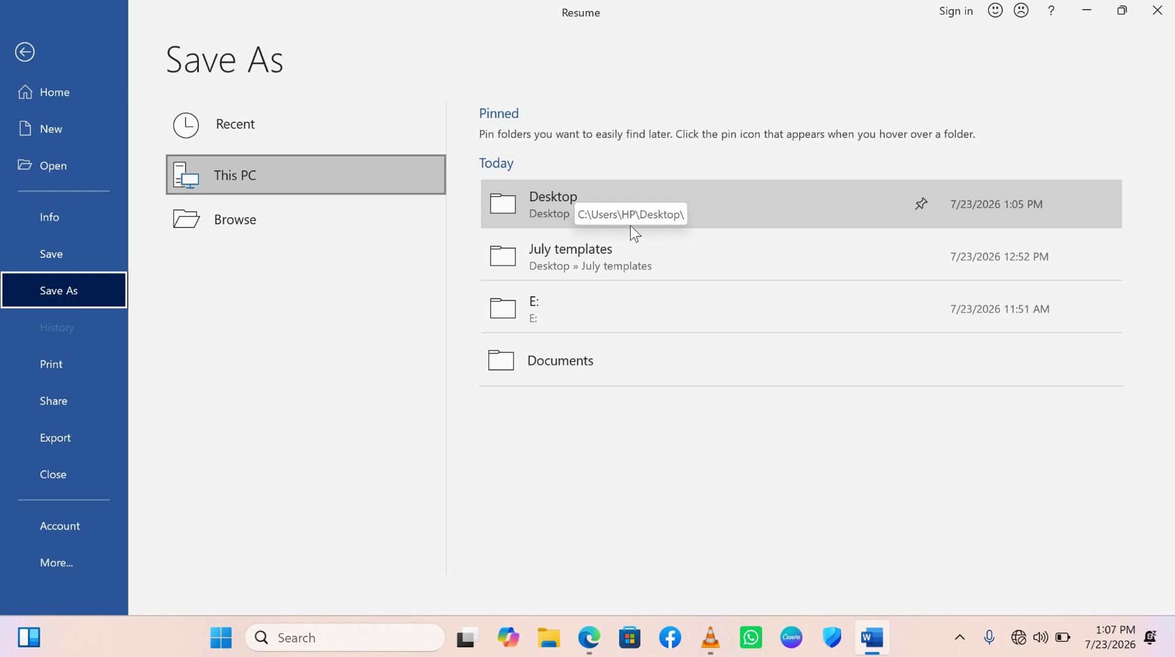
left_click(270, 229)
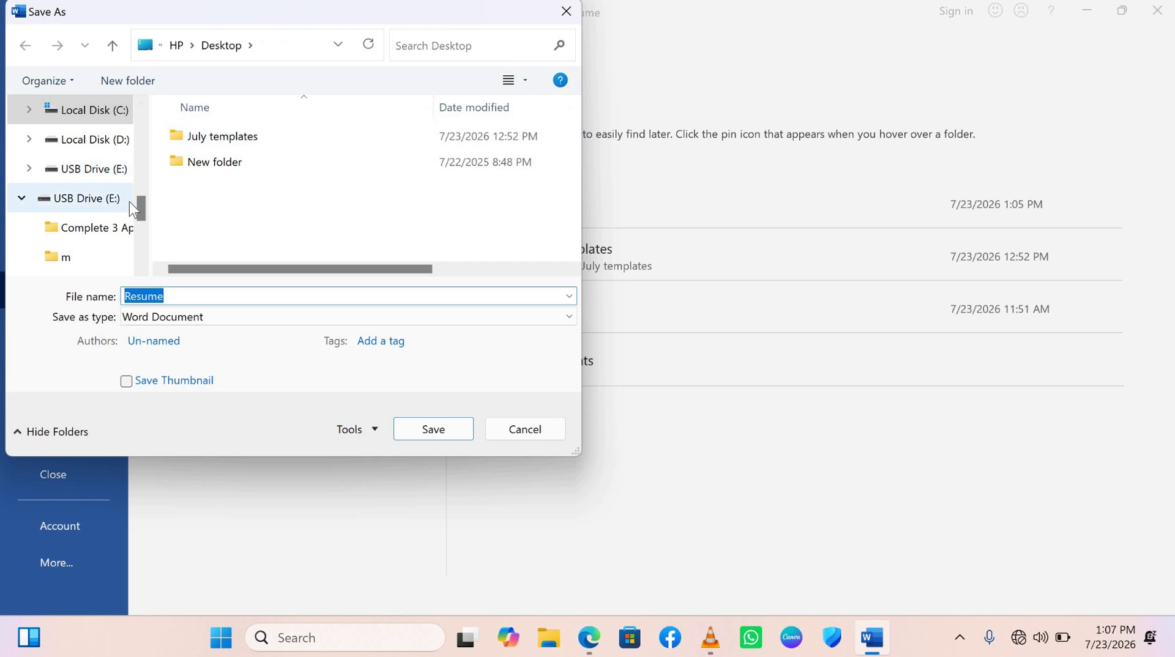
scroll(115, 144, "up", 1)
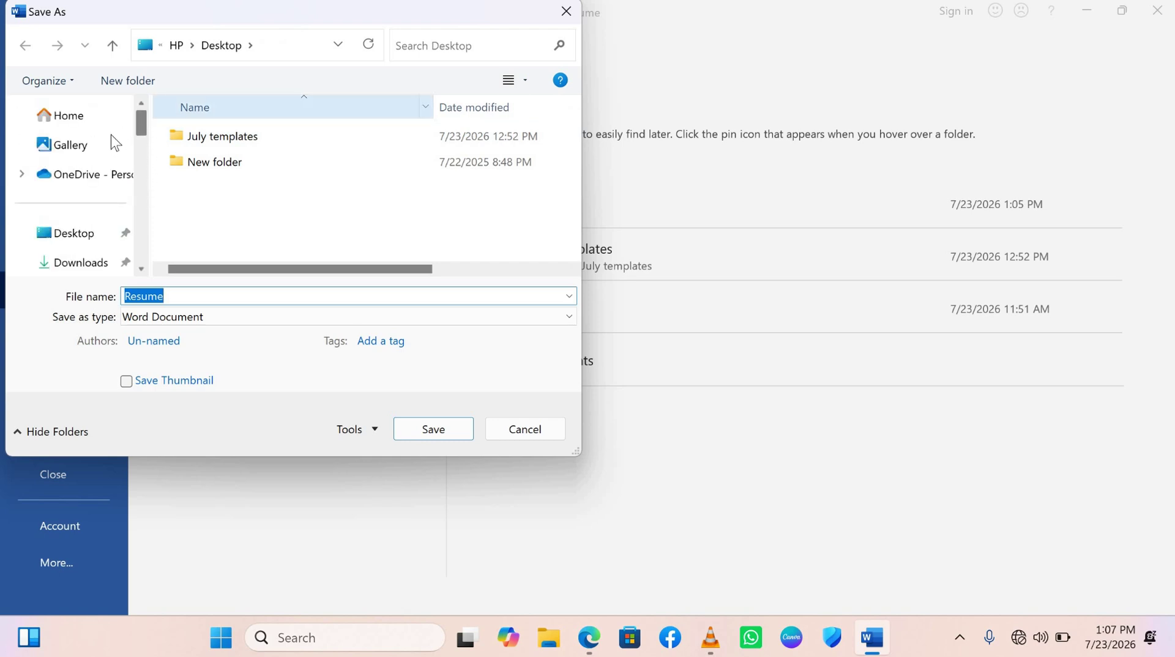
scroll(96, 145, "down", 3)
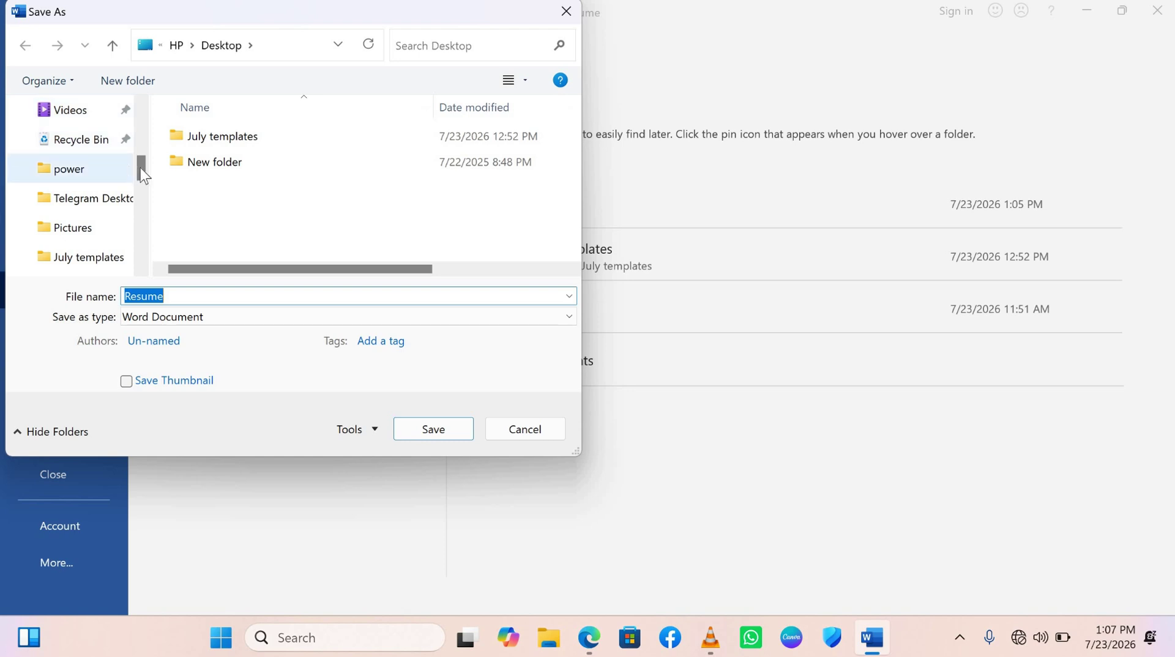
left_click_drag(140, 166, 147, 207)
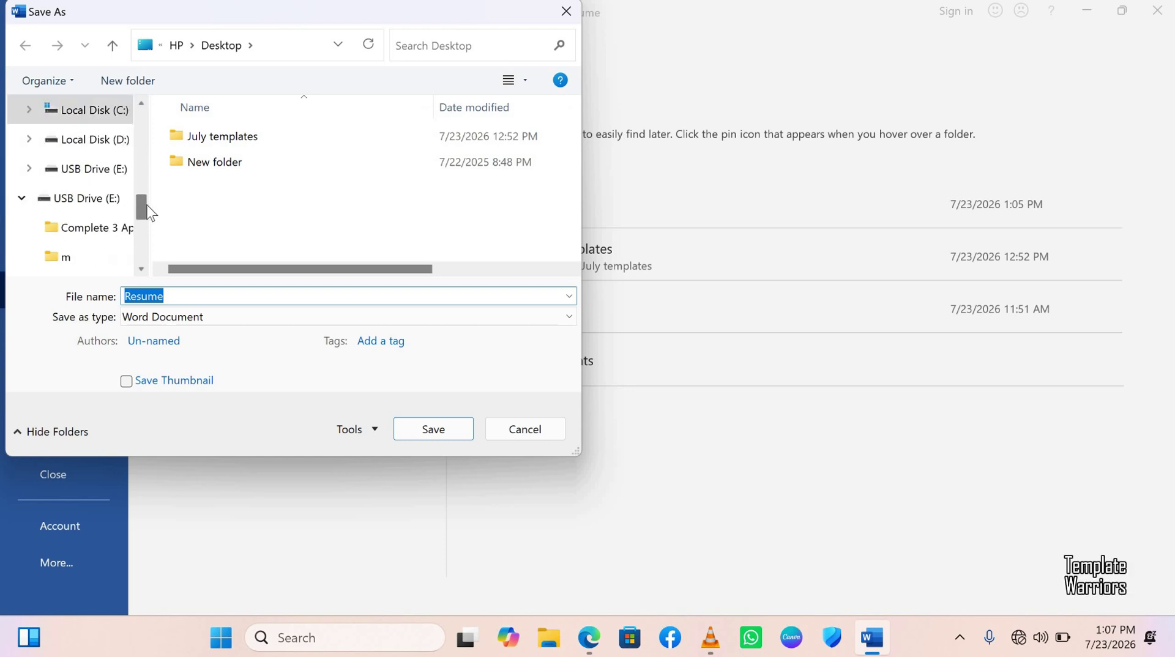
scroll(91, 177, "up", 10)
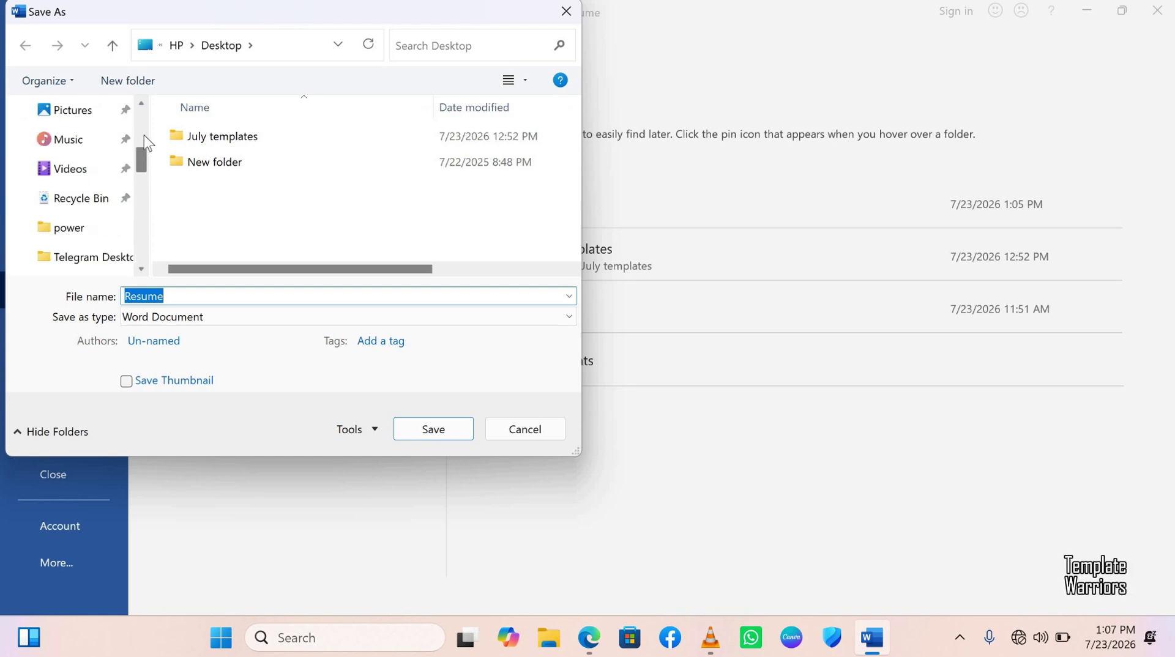
left_click(84, 138)
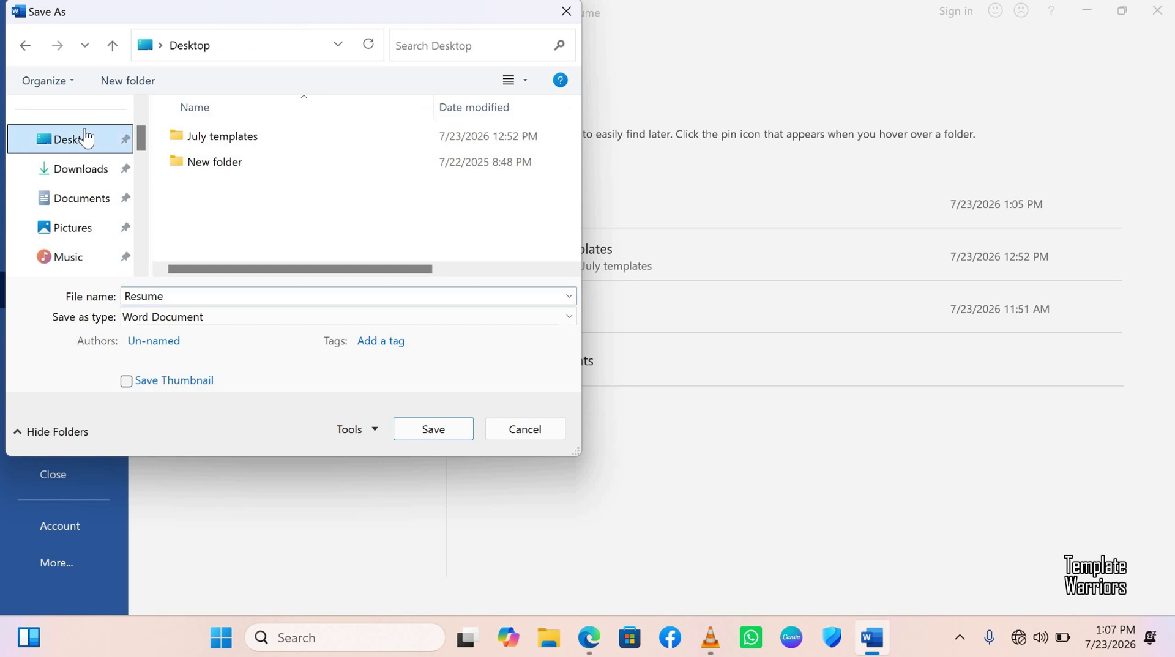
Step: Name the copy "PDF to Word and Word to PDF" and save it in PDF format
left_click(216, 298)
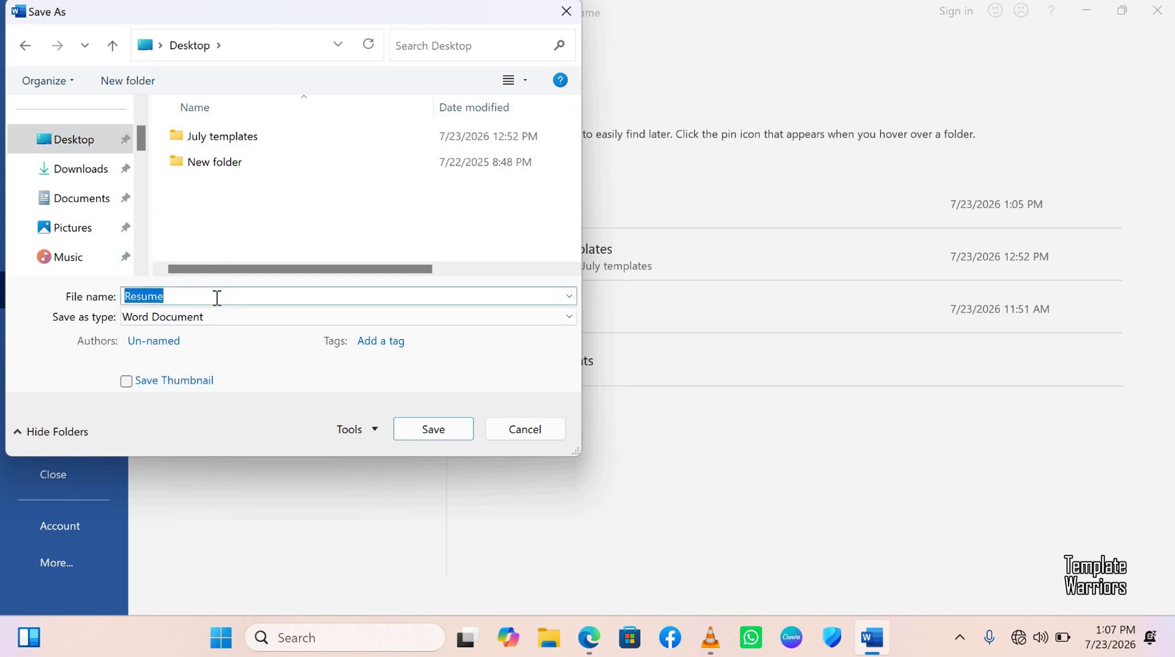
type("PDF to Word and Word to PDF")
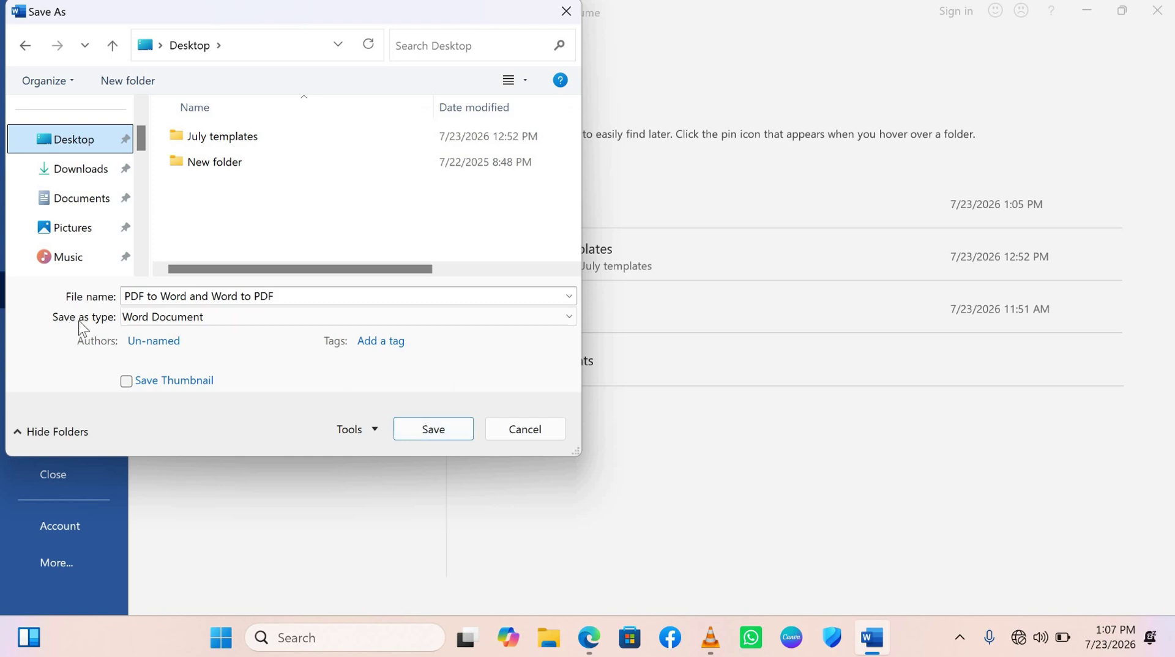
left_click(267, 320)
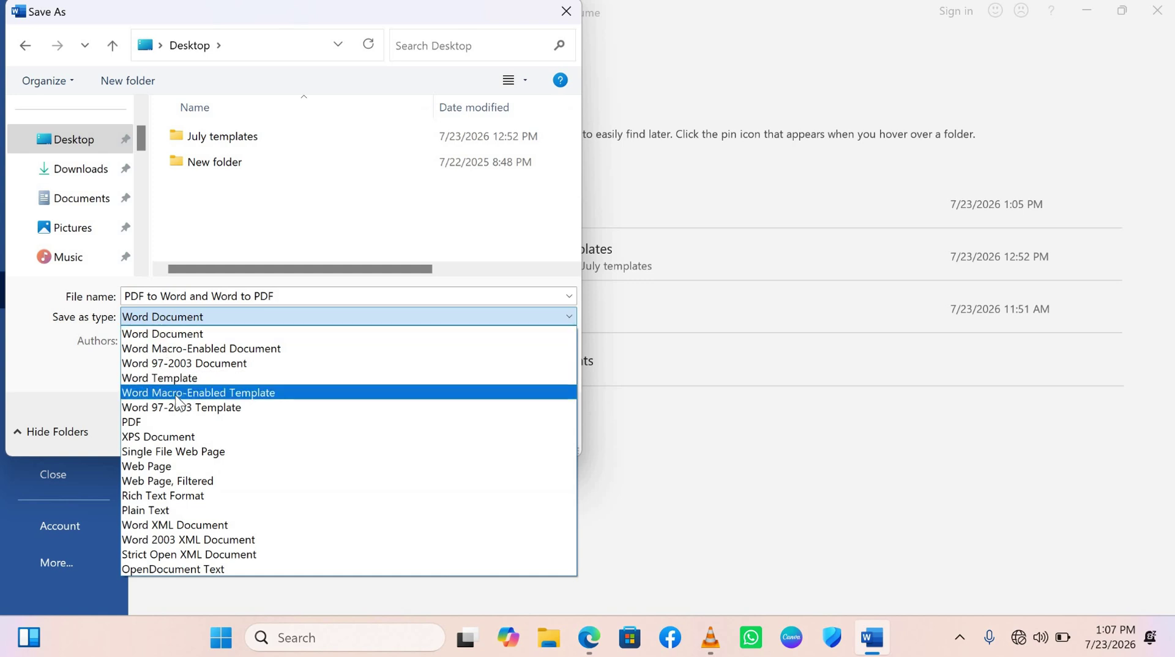
left_click(147, 422)
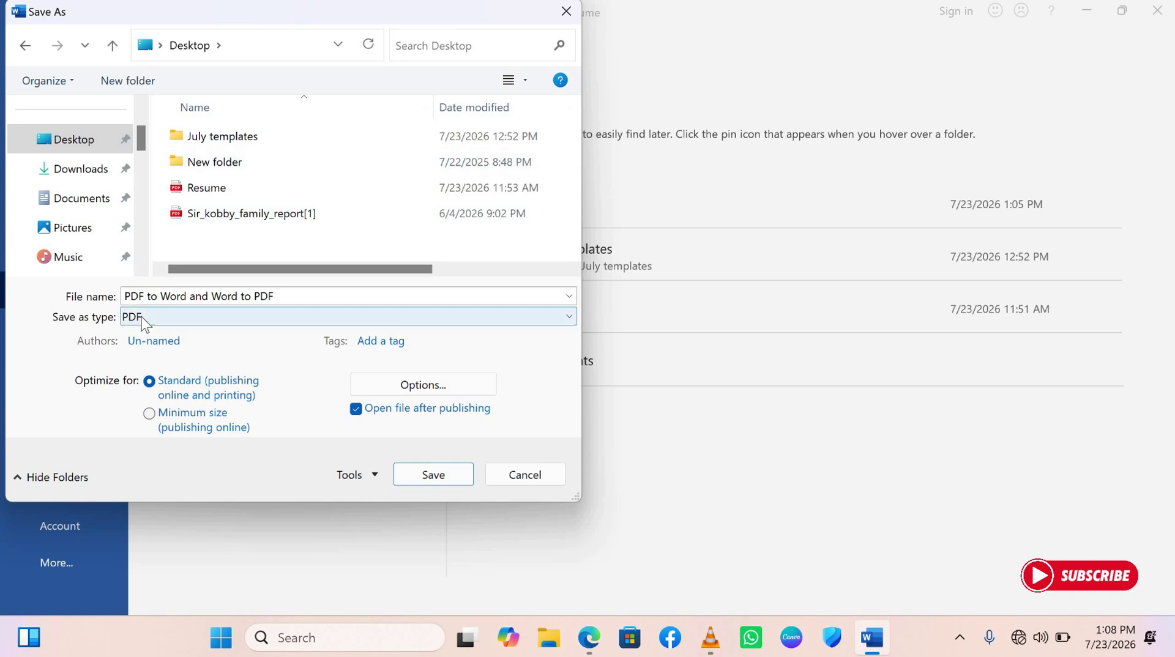
left_click(430, 473)
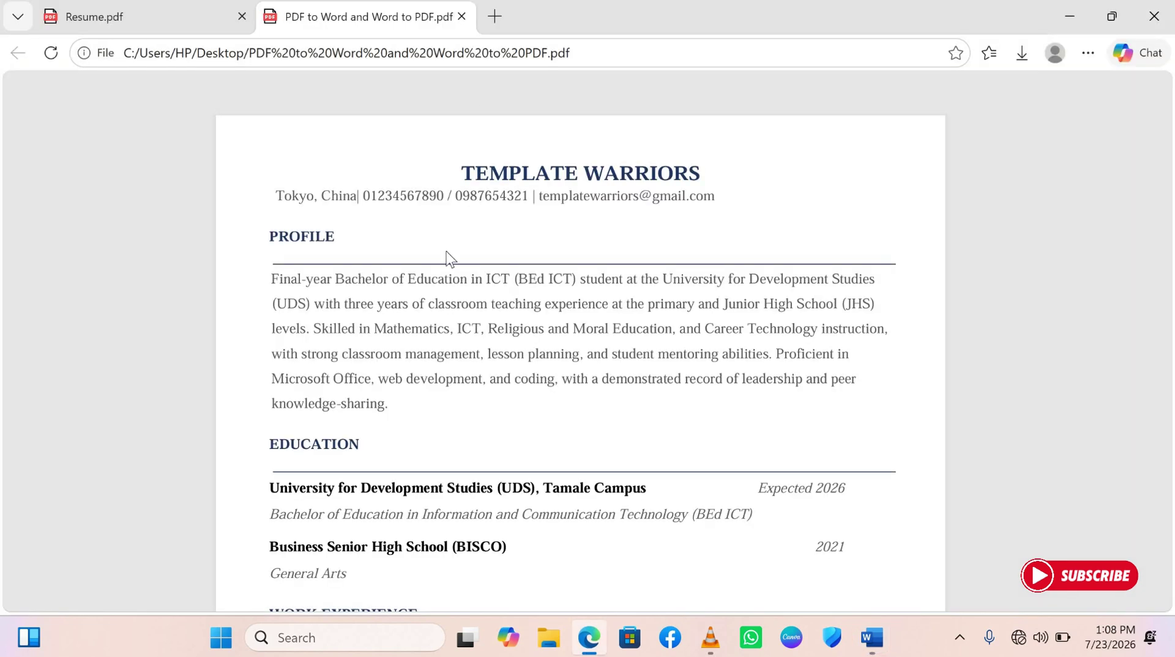
Step: Compare the first page of the original Resume.pdf with that of the newly exported PDF
left_click(185, 26)
scroll(619, 241, "up", 5)
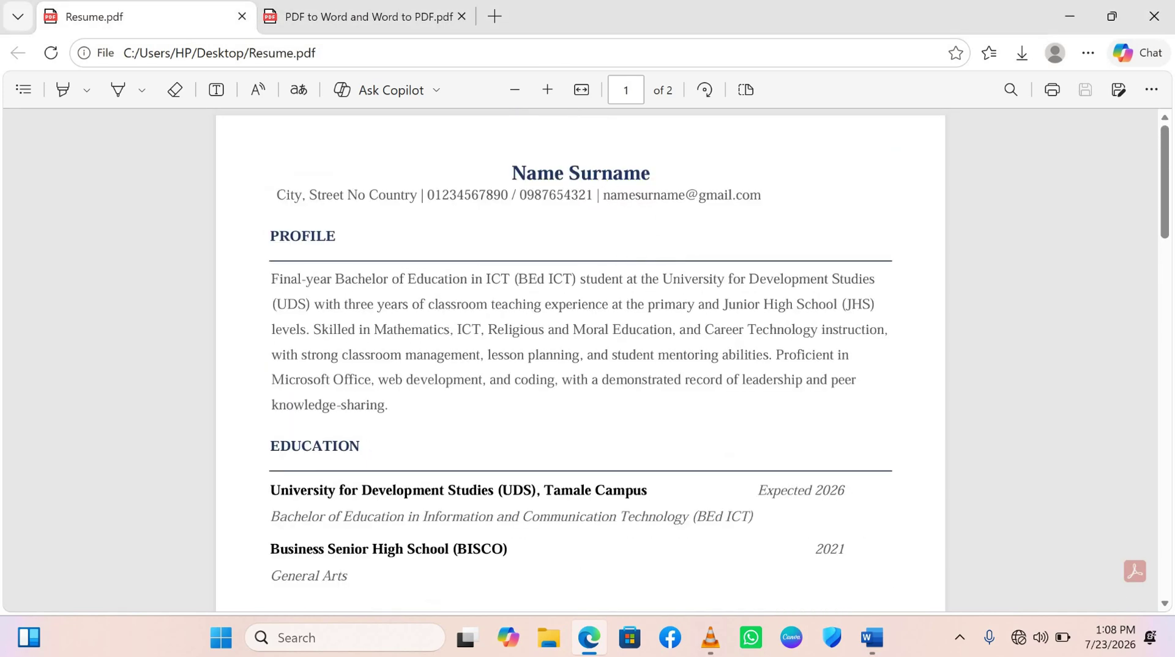
left_click(293, 15)
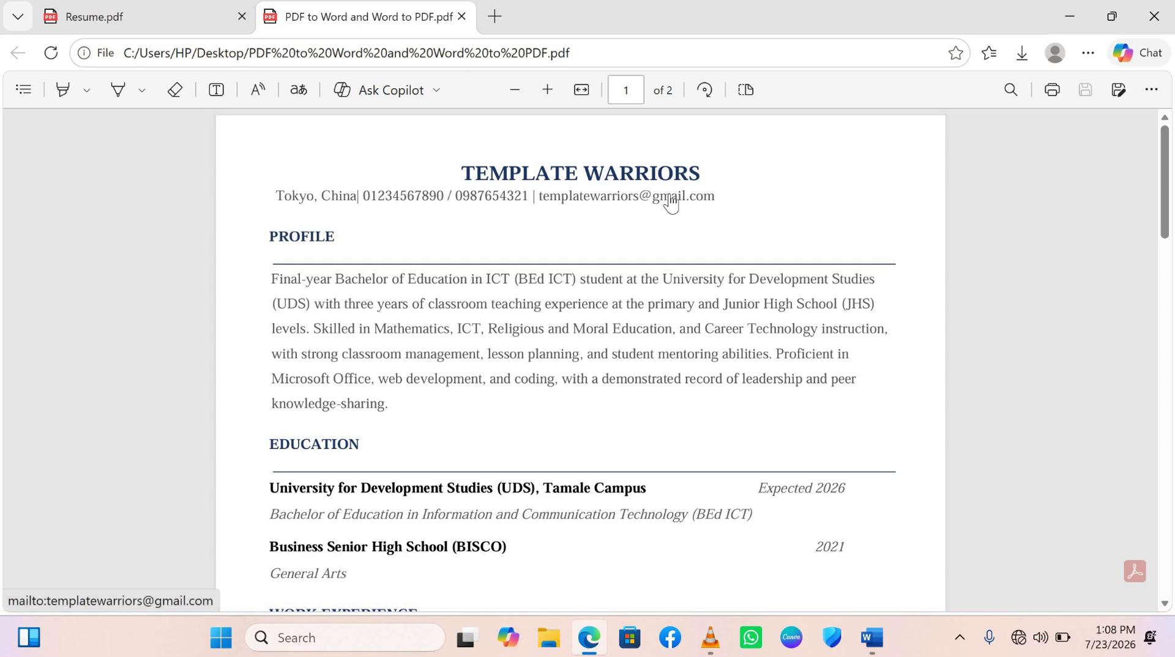
Step: Close both PDFs, and close the Word document without saving its changes
left_click(242, 16)
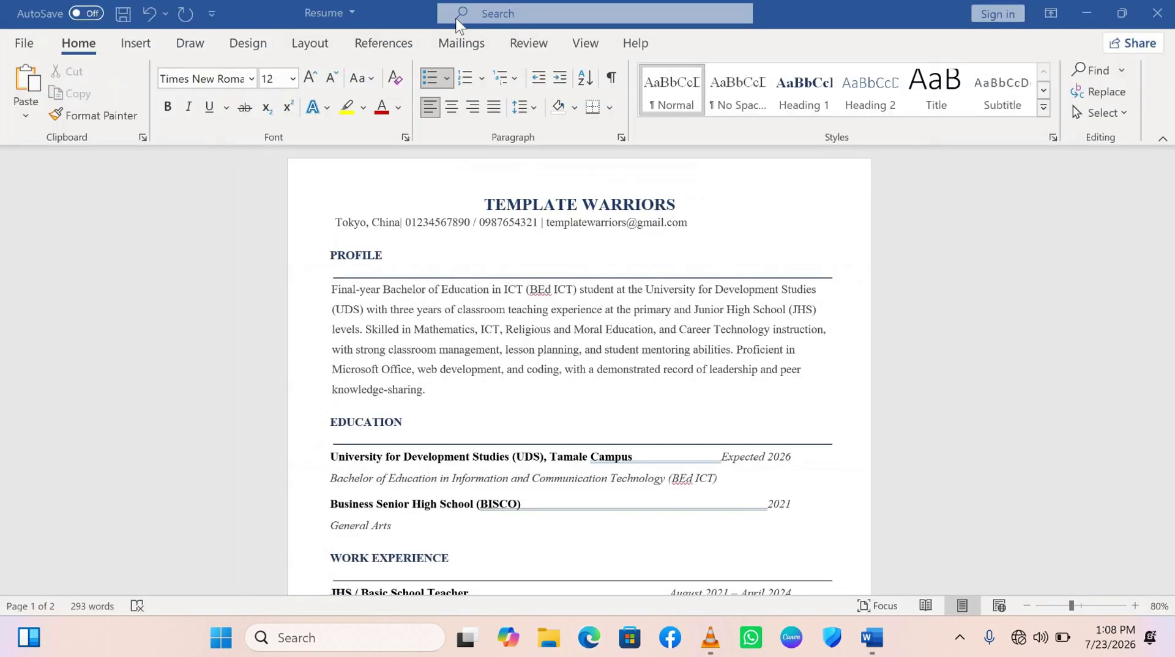
left_click(1157, 13)
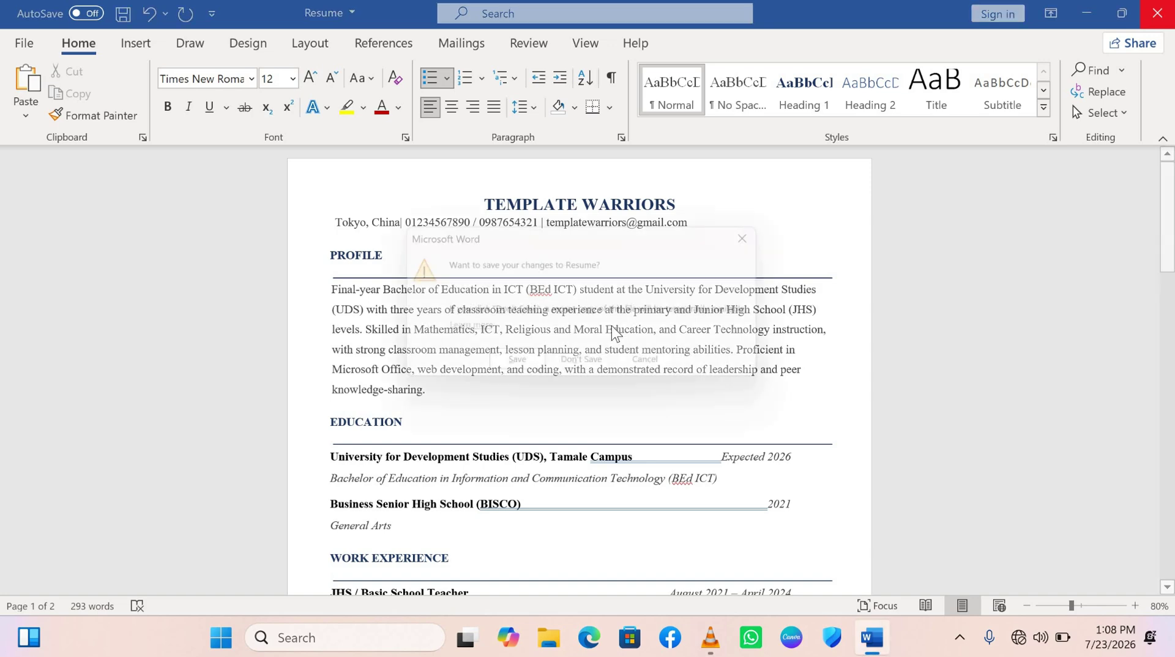
left_click(603, 369)
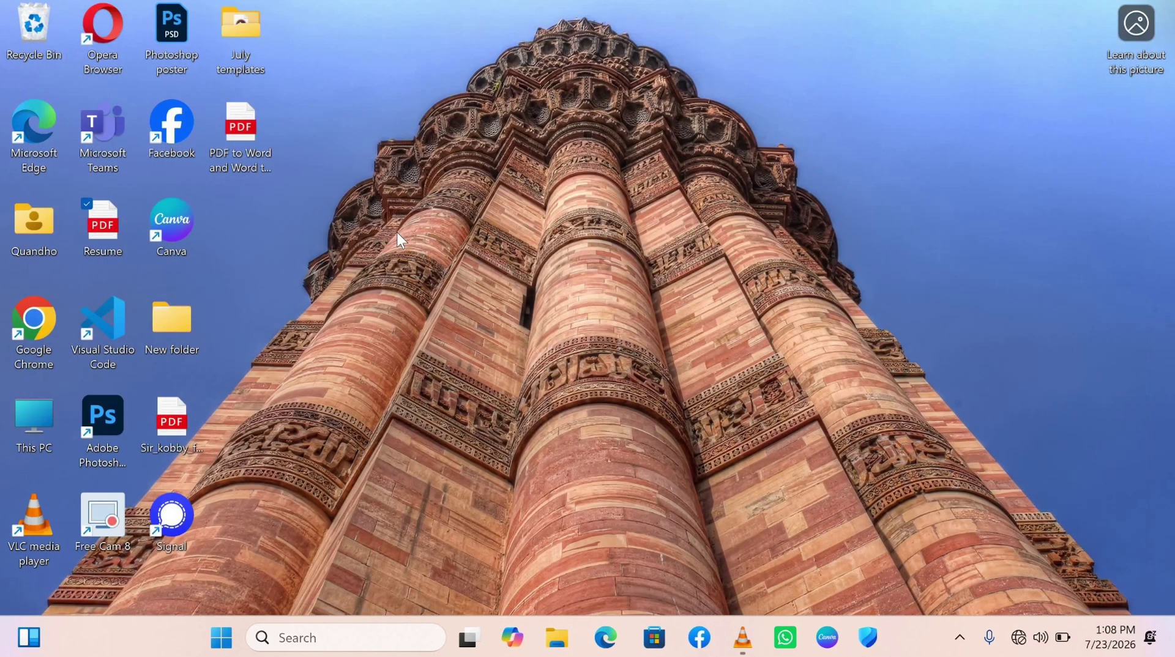
Step: Open "PDF to Word and Word to PDF" from the desktop in a maximized window and review the edited text and the REFEREES heading
left_click(254, 140)
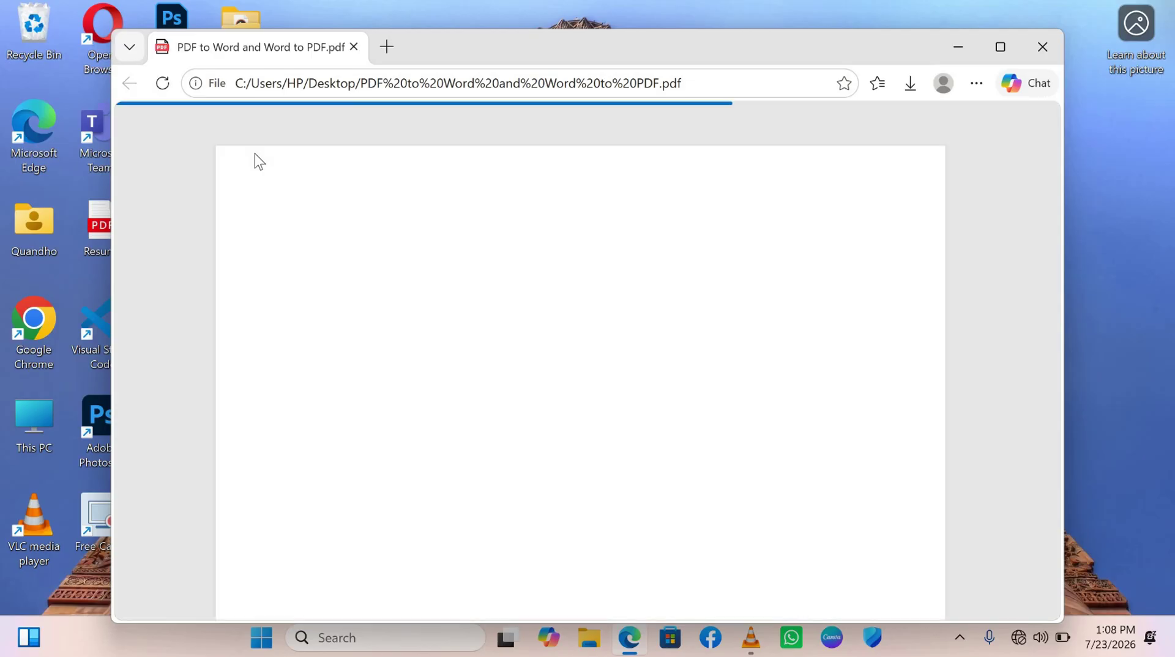
left_click(989, 44)
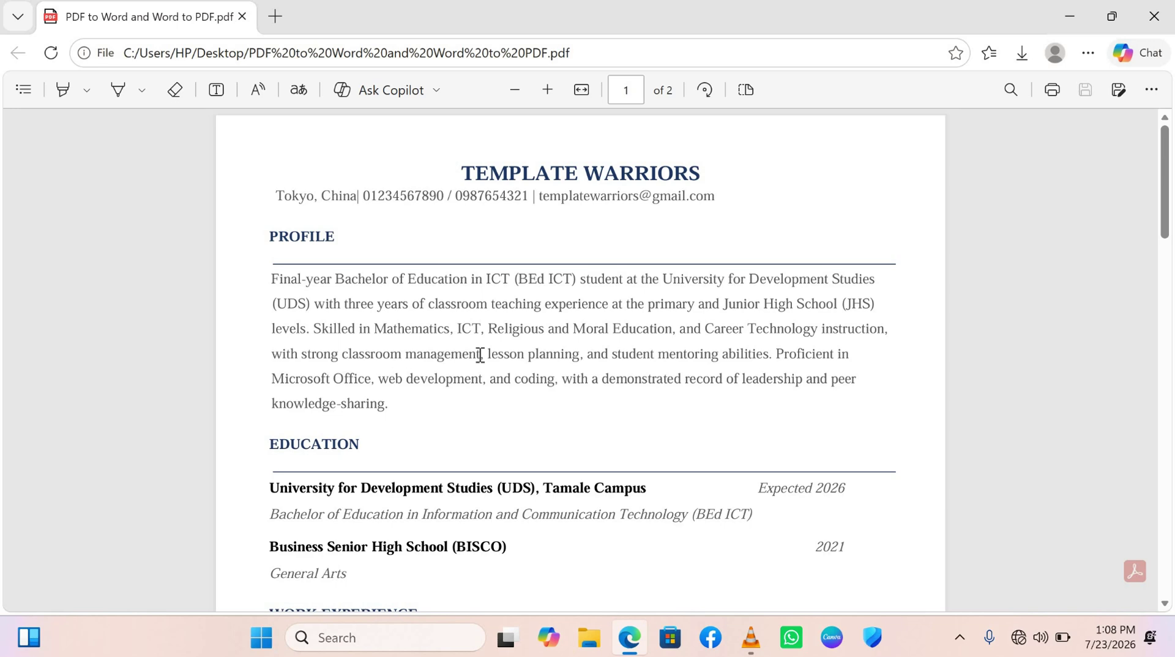
scroll(480, 355, "down", 15)
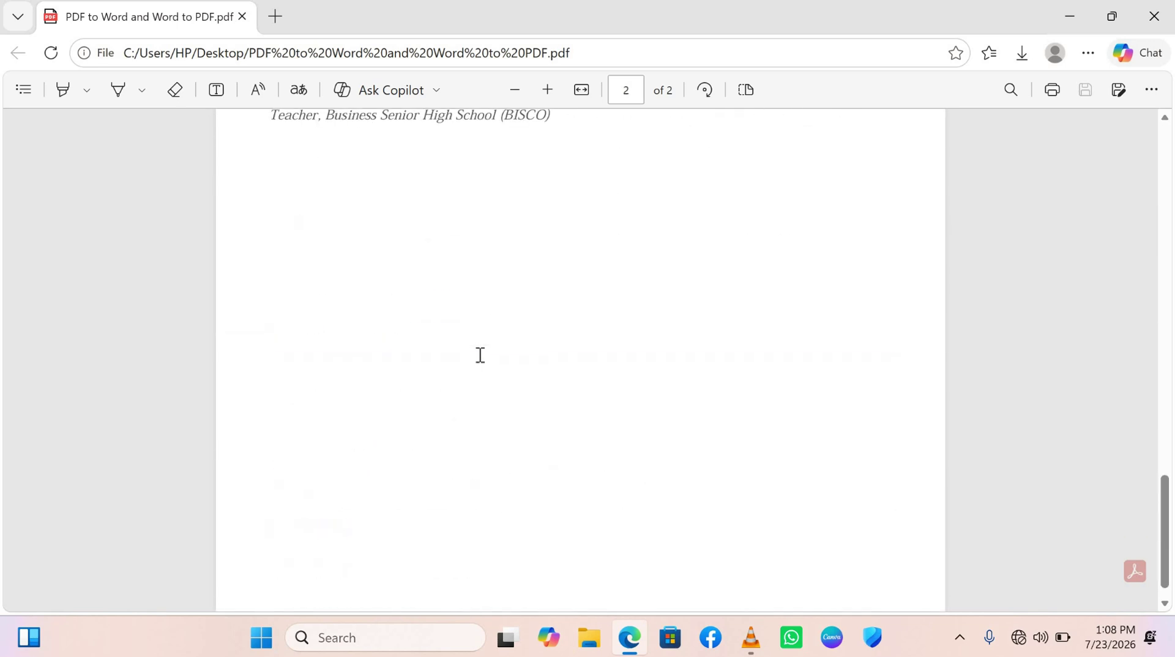
scroll(480, 355, "up", 6)
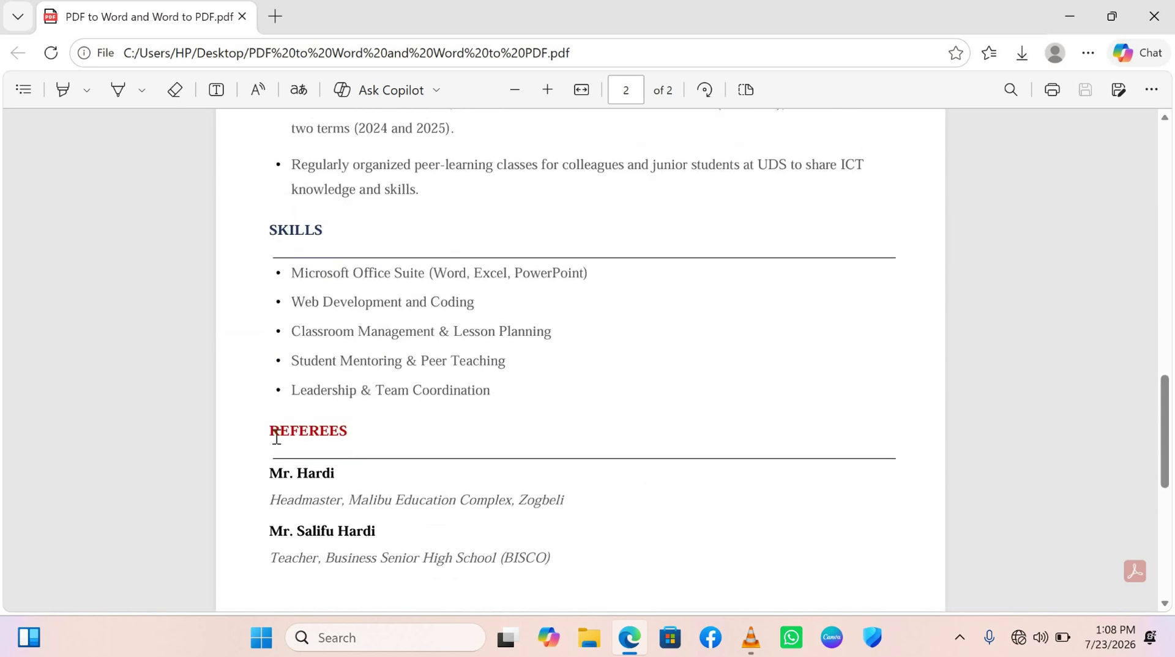
scroll(452, 408, "up", 9)
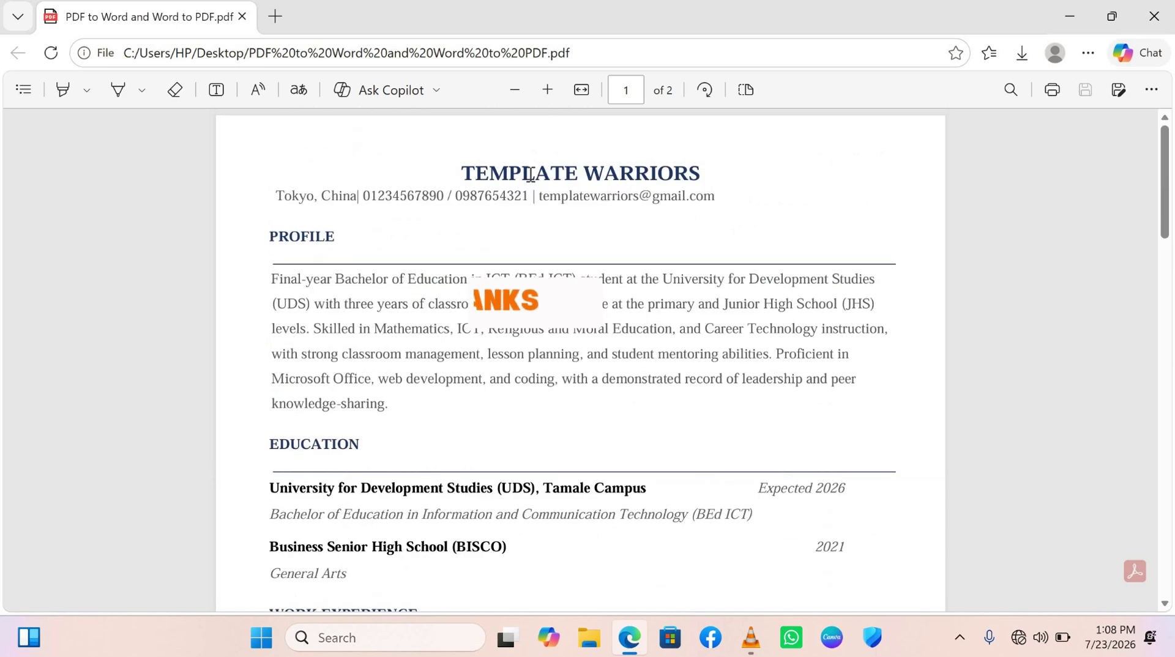